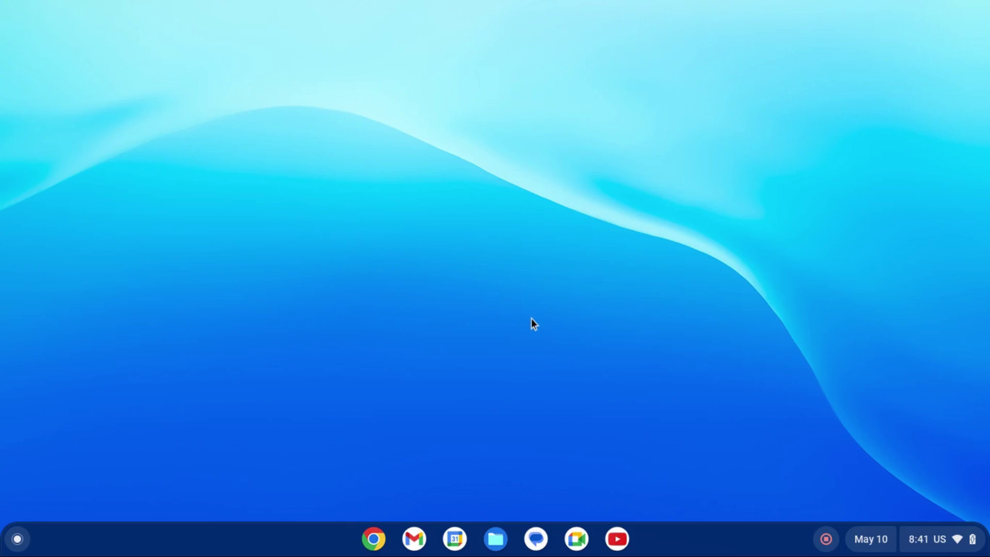
From Settings > Developers, turn on the Linux development environment to open its setup dialog.
{"action": "left_click", "coordinate": [911, 529]}
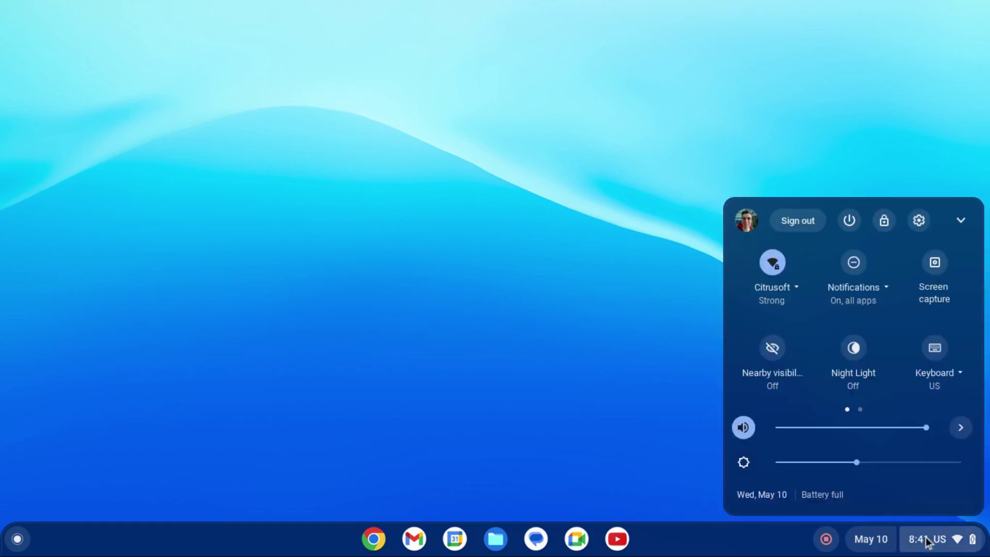
{"action": "left_click", "coordinate": [919, 228]}
{"action": "scroll", "coordinate": [69, 451], "scroll_direction": "down", "scroll_amount": 5}
{"action": "left_click", "coordinate": [72, 394]}
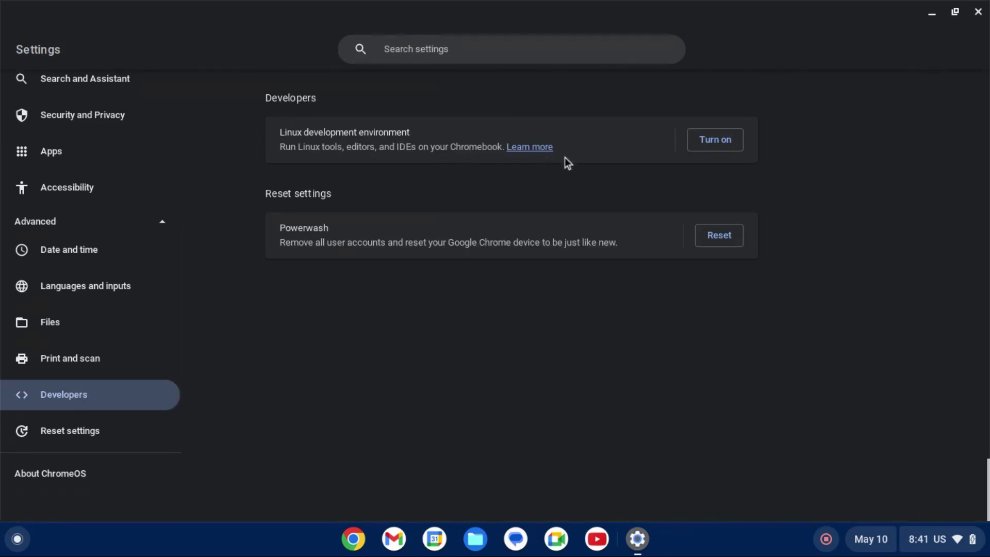
{"action": "left_click", "coordinate": [722, 140]}
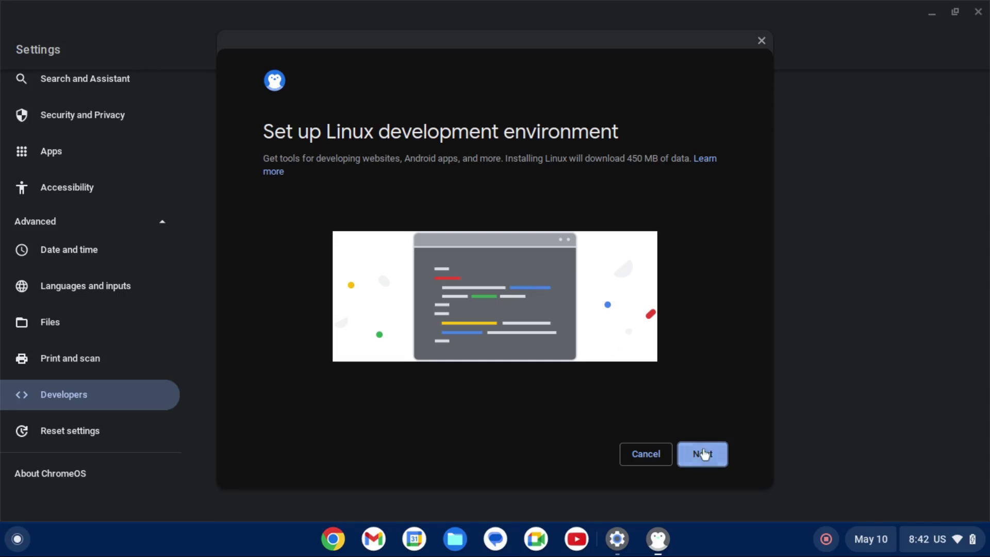
Shorten the Linux username, keep the recommended 10.0 GB disk size, and install Linux.
{"action": "left_click", "coordinate": [700, 454]}
{"action": "key", "text": "BackSpace"}
{"action": "key", "text": "BackSpace"}
{"action": "key", "text": "BackSpace"}
{"action": "key", "text": "BackSpace"}
{"action": "key", "text": "BackSpace"}
{"action": "key", "text": "BackSpace"}
{"action": "key", "text": "BackSpace"}
{"action": "key", "text": "BackSpace"}
{"action": "key", "text": "BackSpace"}
{"action": "key", "text": "BackSpace"}
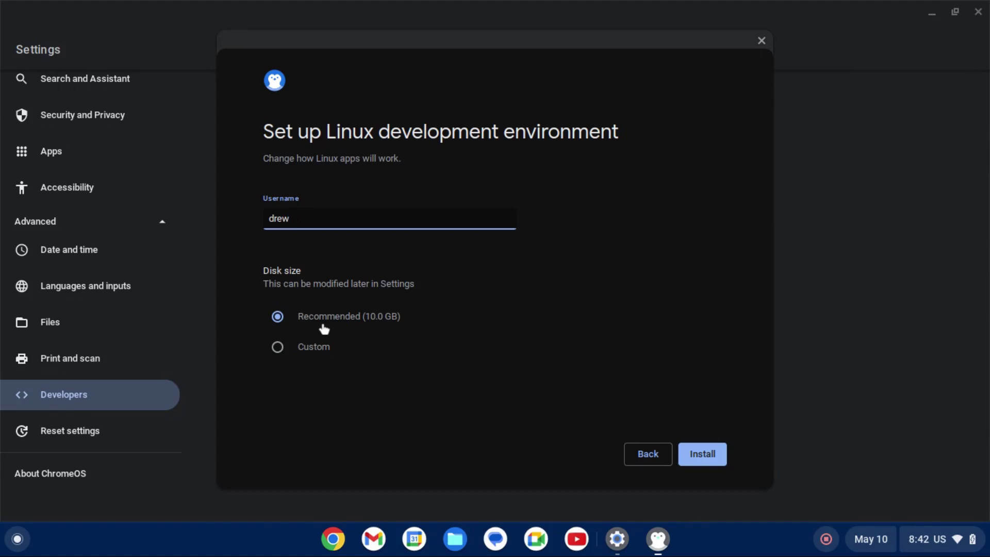
{"action": "left_click", "coordinate": [704, 455]}
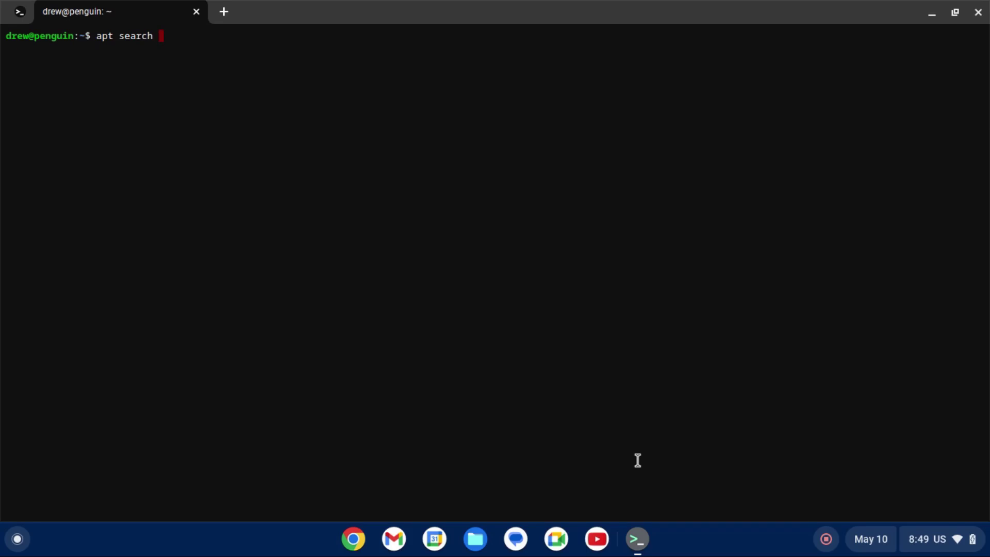
Run apt search firefox and scroll back through the results.
{"action": "type", "text": "firefox"}
{"action": "key", "text": "Return"}
{"action": "scroll", "coordinate": [551, 331], "scroll_direction": "up", "scroll_amount": 20}
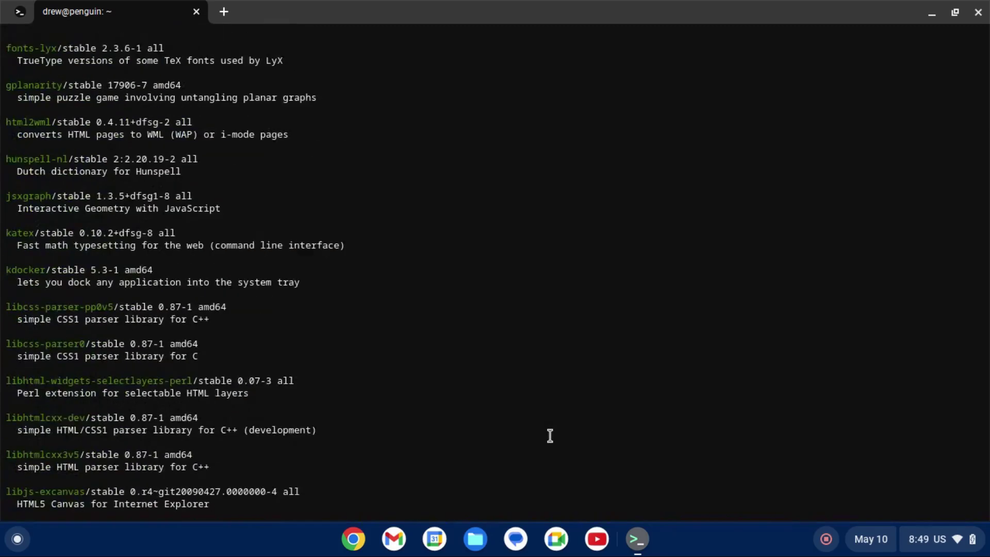
{"action": "scroll", "coordinate": [550, 436], "scroll_direction": "up", "scroll_amount": 15}
{"action": "scroll", "coordinate": [550, 436], "scroll_direction": "up", "scroll_amount": 20}
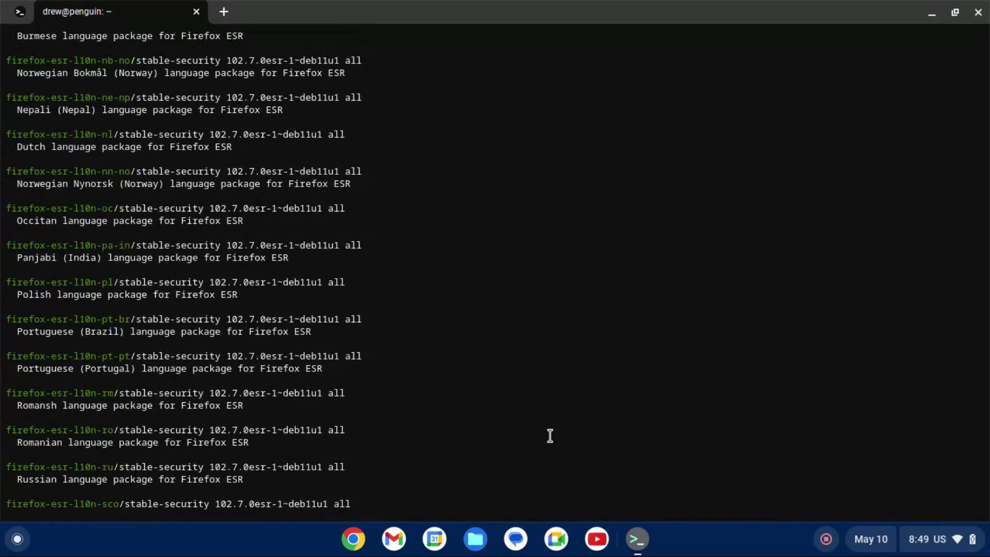
{"action": "scroll", "coordinate": [550, 435], "scroll_direction": "up", "scroll_amount": 4}
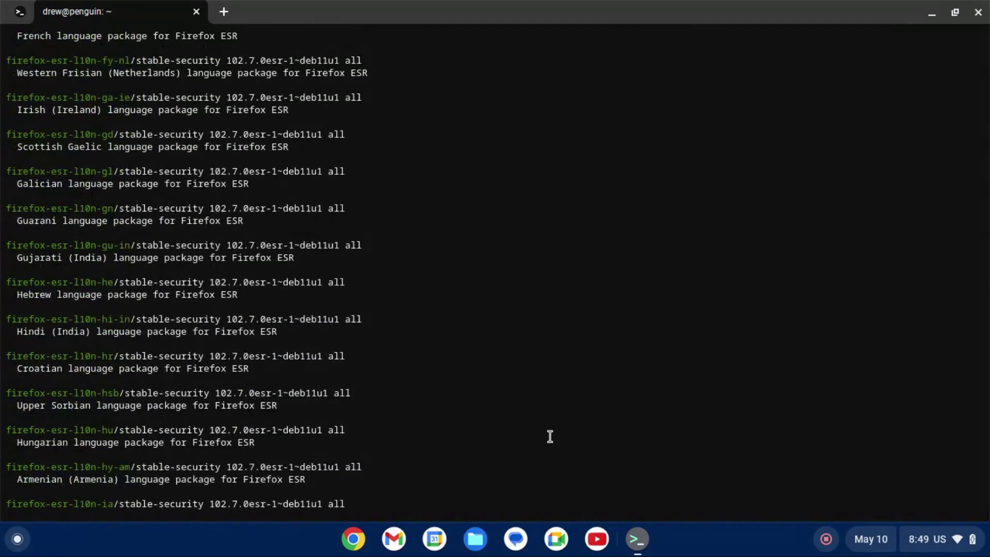
Locate and select the firefox-esr package name in the search results.
{"action": "scroll", "coordinate": [361, 217], "scroll_direction": "up", "scroll_amount": 6}
{"action": "scroll", "coordinate": [286, 191], "scroll_direction": "up", "scroll_amount": 20}
{"action": "scroll", "coordinate": [286, 191], "scroll_direction": "up", "scroll_amount": 10}
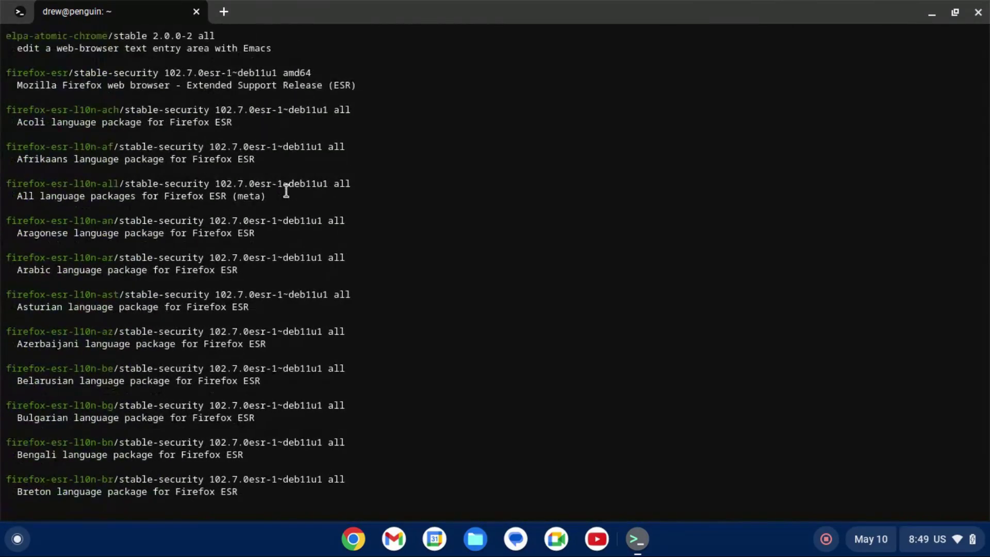
{"action": "scroll", "coordinate": [286, 191], "scroll_direction": "down", "scroll_amount": 3}
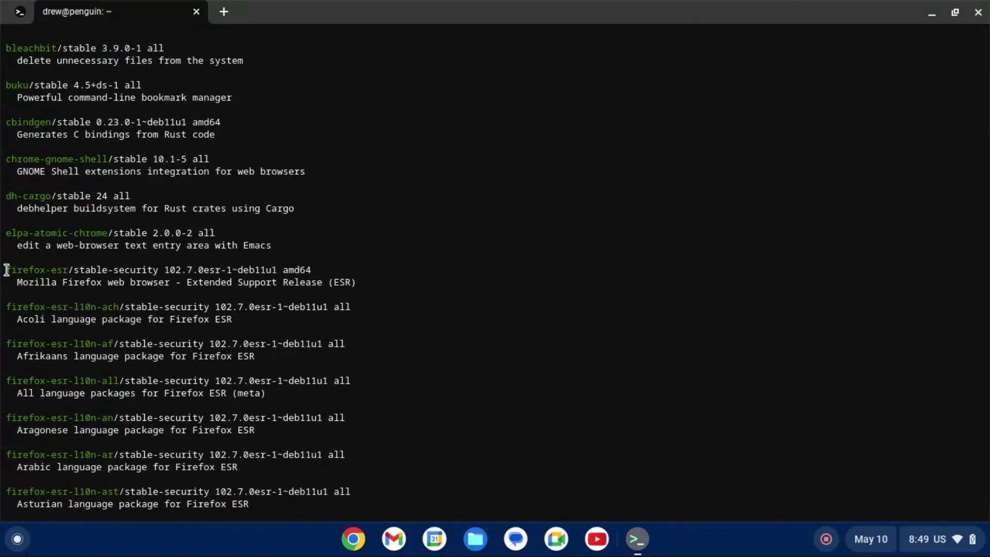
{"action": "left_click_drag", "start_coordinate": [6, 270], "coordinate": [69, 271]}
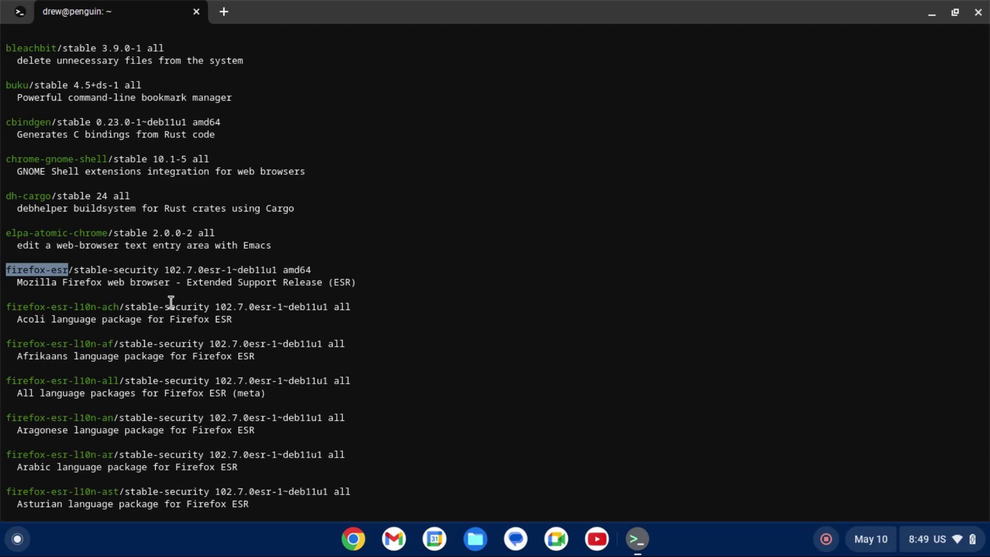
{"action": "scroll", "coordinate": [170, 299], "scroll_direction": "down", "scroll_amount": 20}
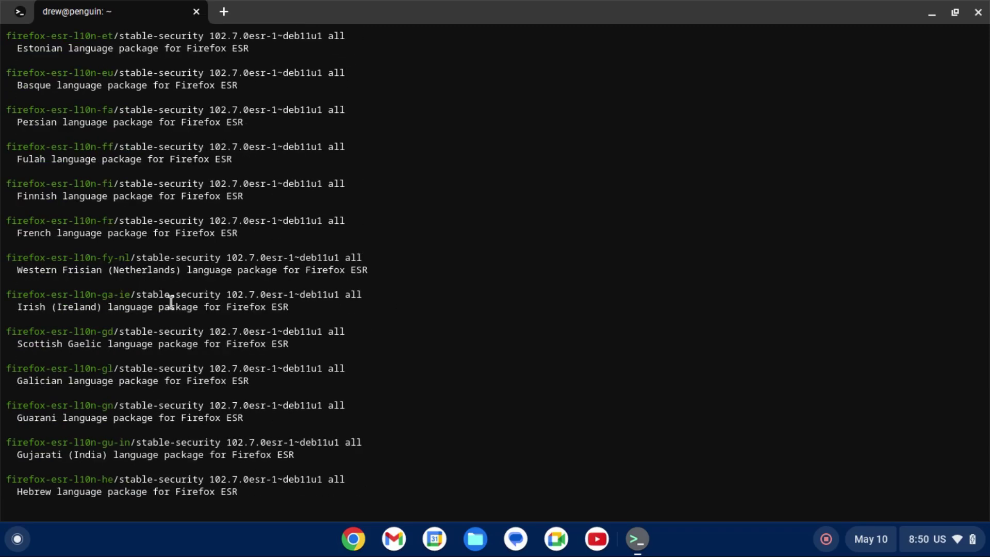
Install firefox-esr with sudo apt install, accepting the additional packages.
{"action": "key", "text": "ctrl+shift+c"}
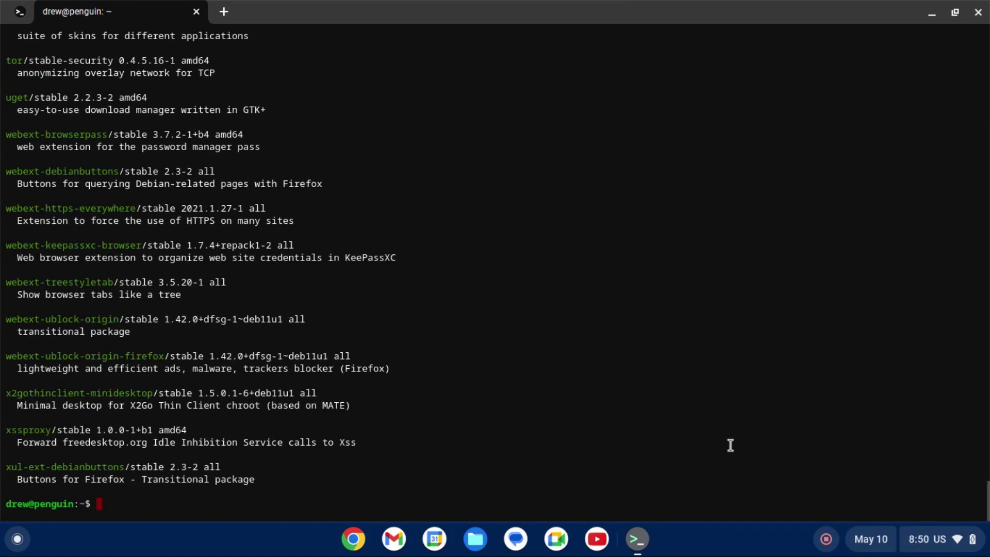
{"action": "type", "text": "sudo apt install"}
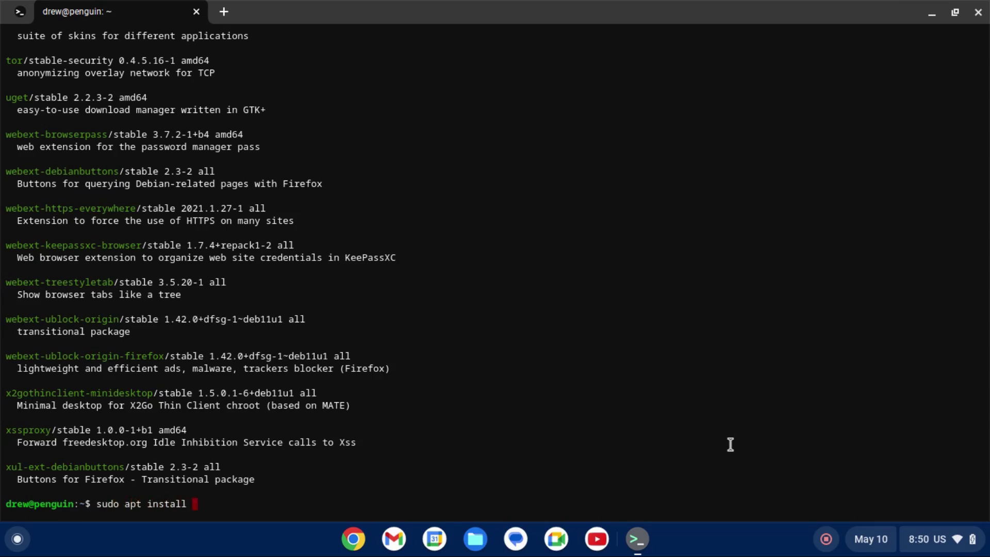
{"action": "key", "text": "ctrl+shift+v"}
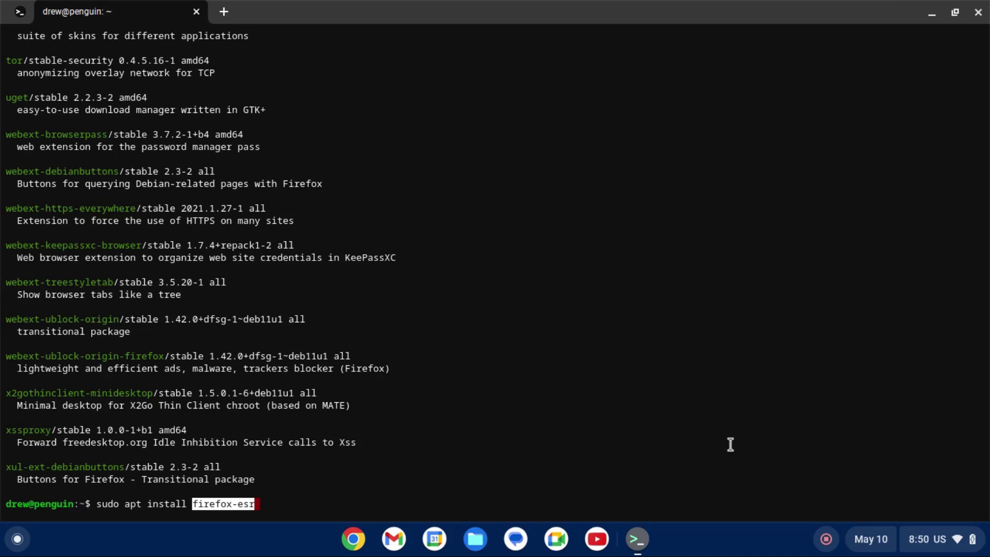
{"action": "key", "text": "Return"}
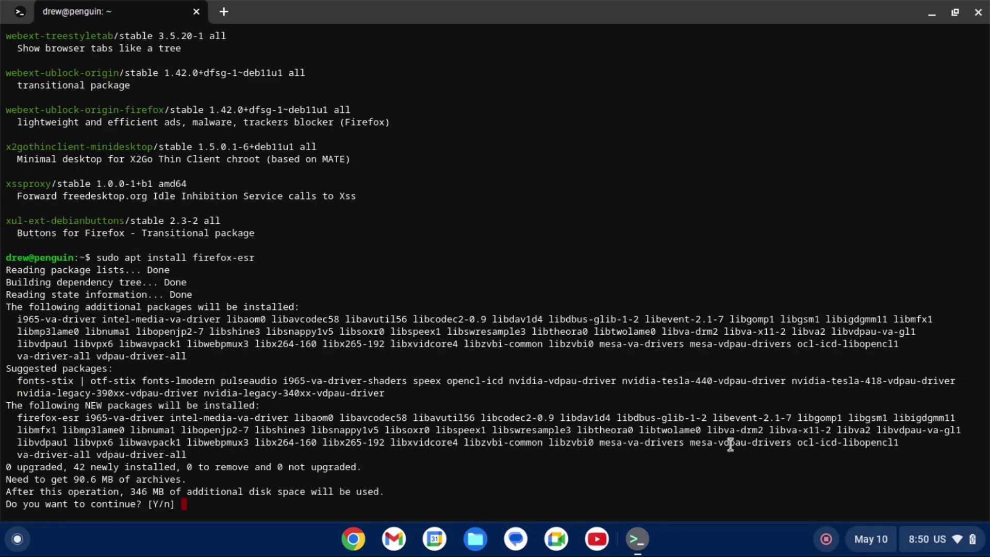
{"action": "key", "text": "Return"}
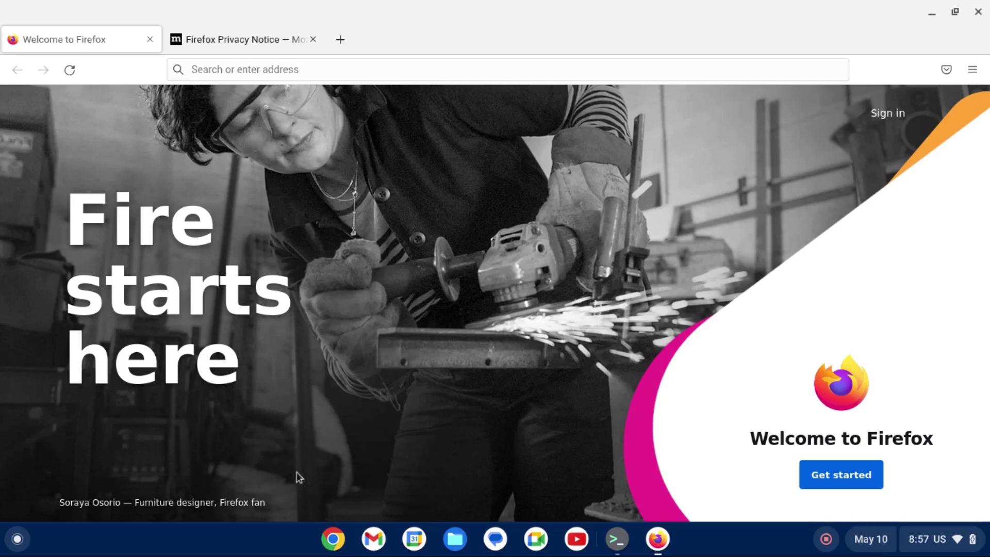
Switch from the Firefox ESR welcome page back to the Terminal window.
{"action": "key", "text": "alt+Tab"}
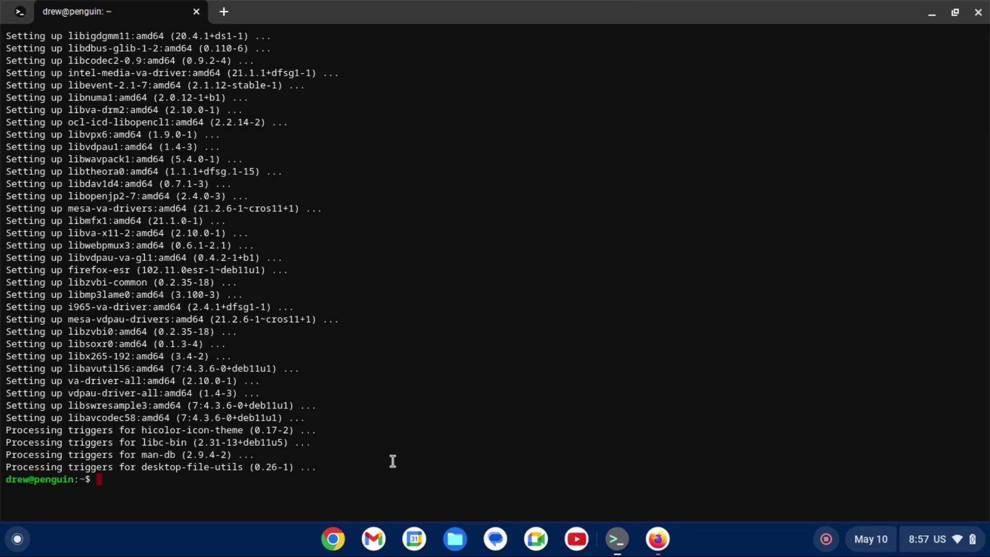
Run sudo apt update, then sudo apt upgrade and confirm the upgrade.
{"action": "type", "text": "sudo apt update"}
{"action": "key", "text": "Return"}
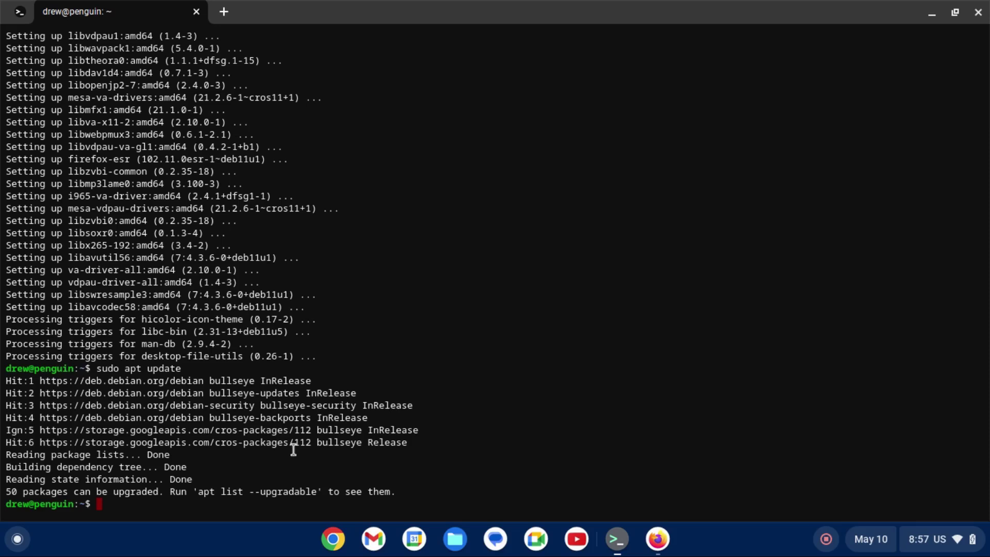
{"action": "key", "text": "Up"}
{"action": "key", "text": "BackSpace"}
{"action": "key", "text": "BackSpace"}
{"action": "key", "text": "BackSpace"}
{"action": "key", "text": "BackSpace"}
{"action": "type", "text": "grade"}
{"action": "key", "text": "Return"}
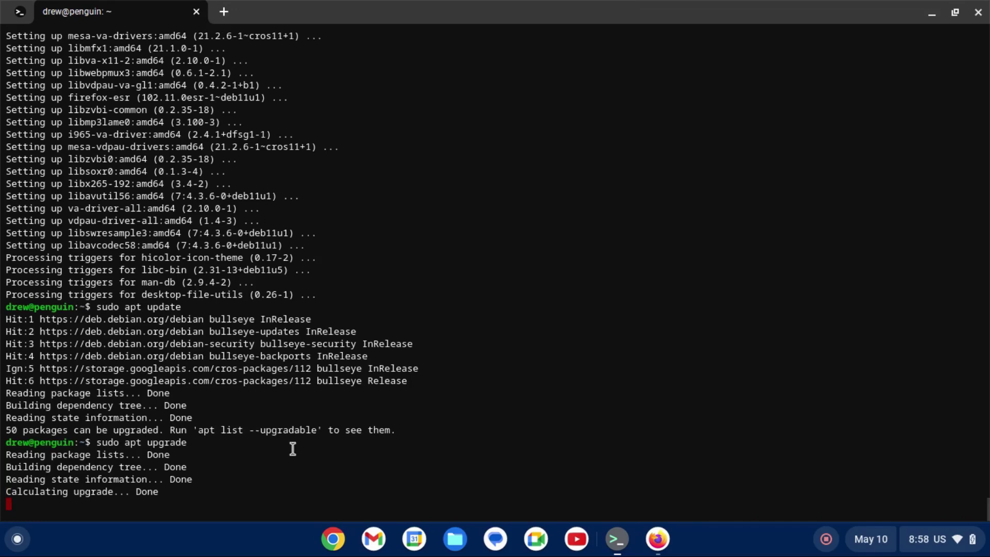
{"action": "key", "text": "Return"}
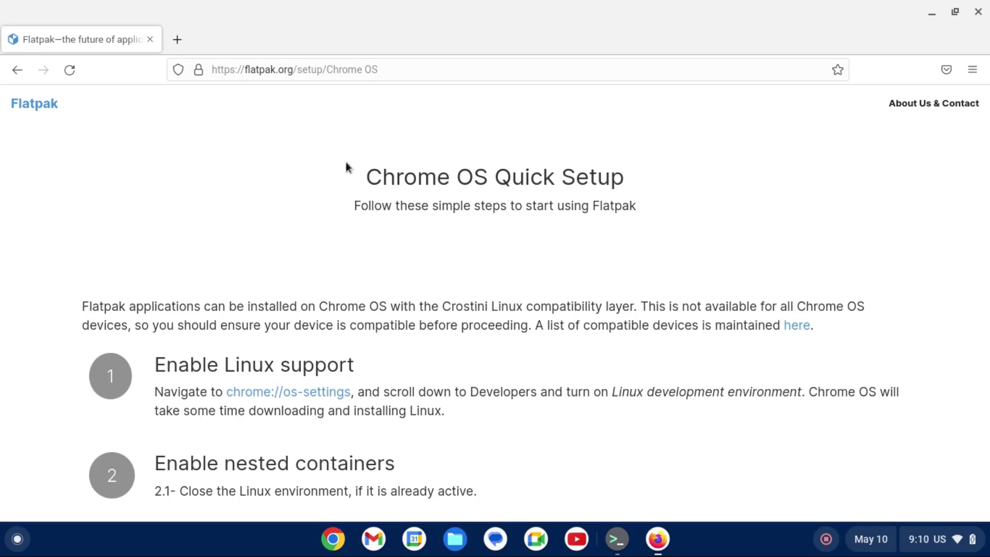
Scroll the Flatpak Chrome OS setup page down to the Enable nested containers commands.
{"action": "scroll", "coordinate": [292, 336], "scroll_direction": "down", "scroll_amount": 3}
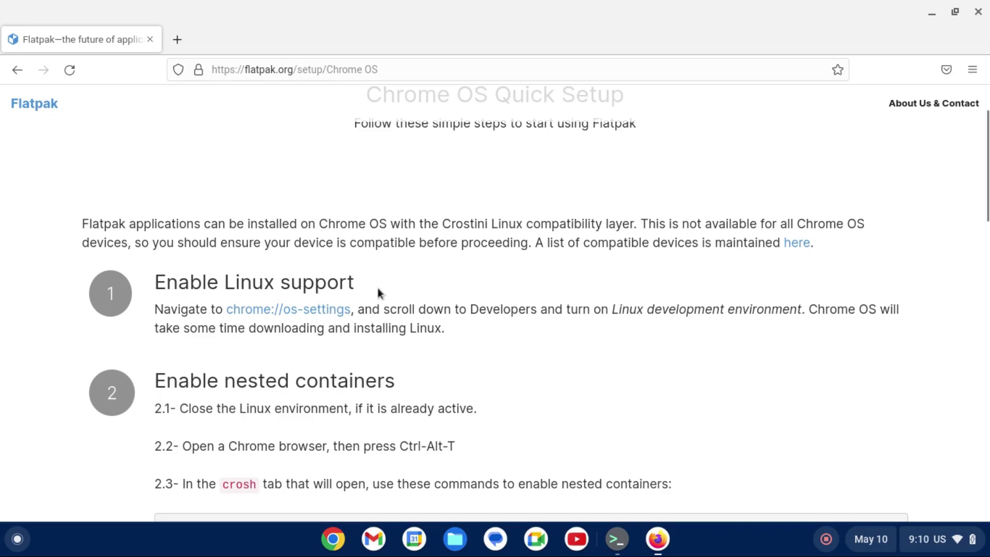
{"action": "scroll", "coordinate": [444, 286], "scroll_direction": "down", "scroll_amount": 5}
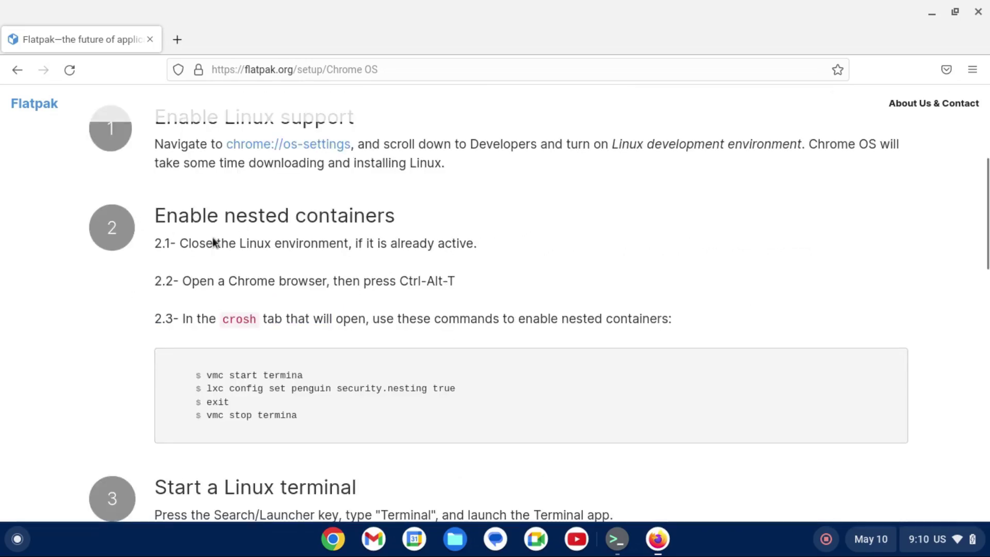
Close the Linux terminal app and open a crosh shell with Ctrl+Alt+T from Chrome.
{"action": "right_click", "coordinate": [617, 544]}
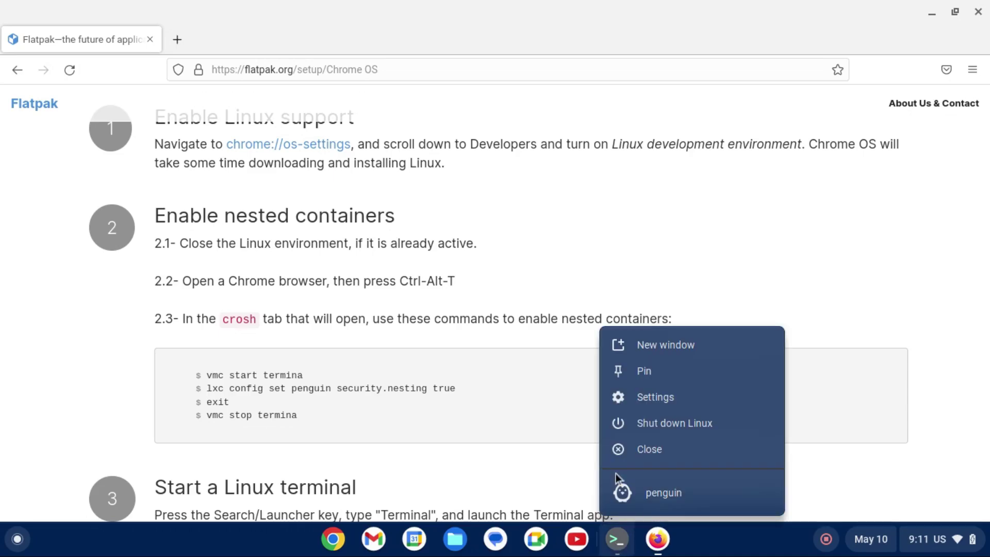
{"action": "left_click", "coordinate": [629, 450]}
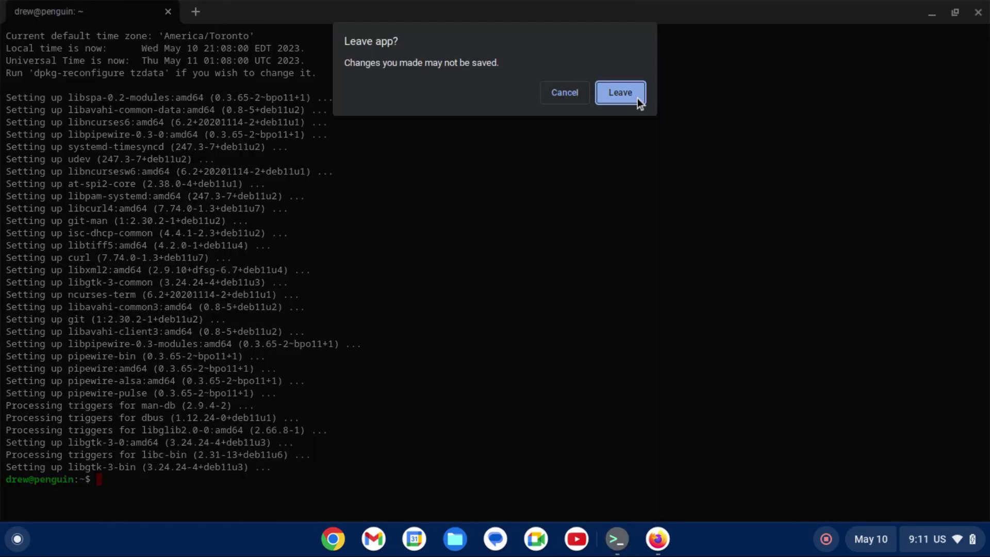
{"action": "left_click", "coordinate": [636, 98]}
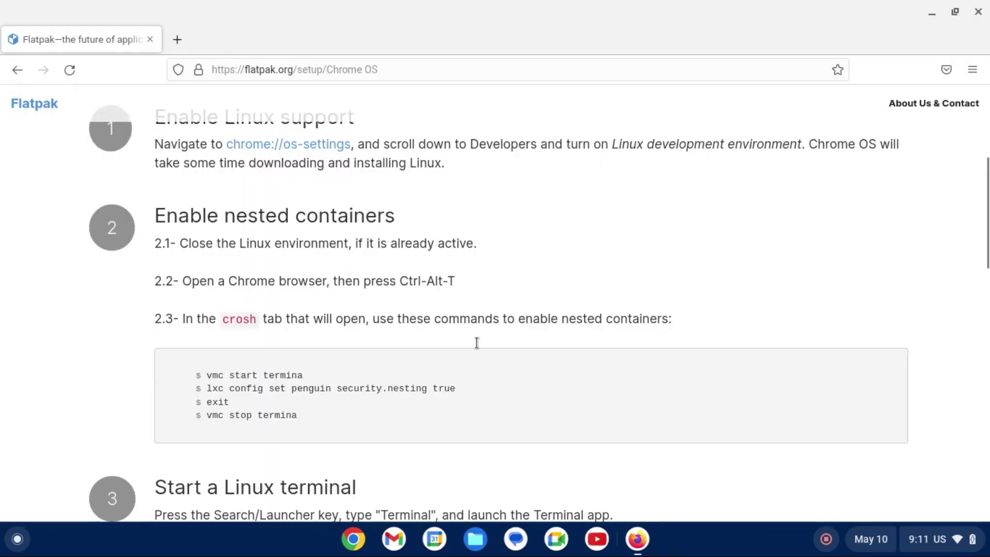
{"action": "left_click", "coordinate": [355, 540]}
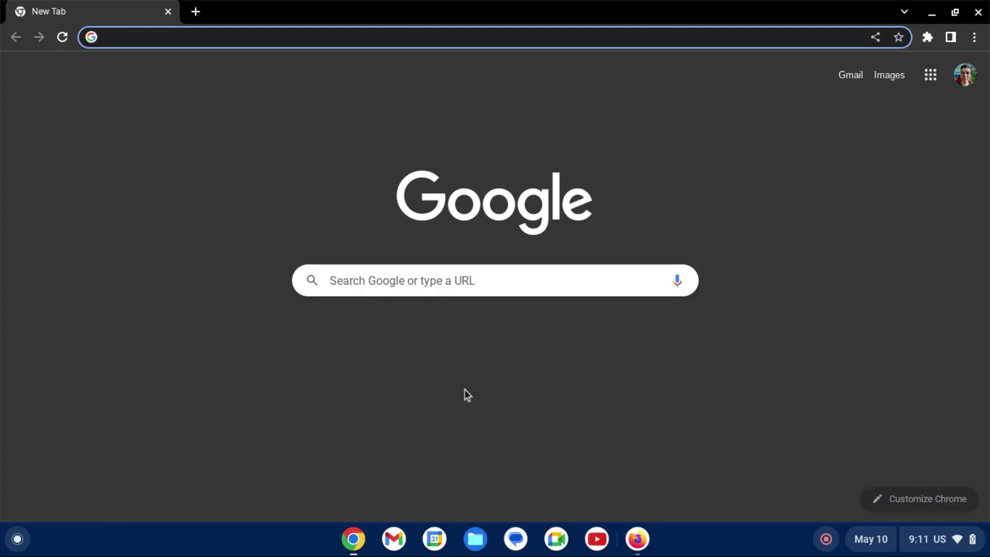
{"action": "key", "text": "ctrl+alt+t"}
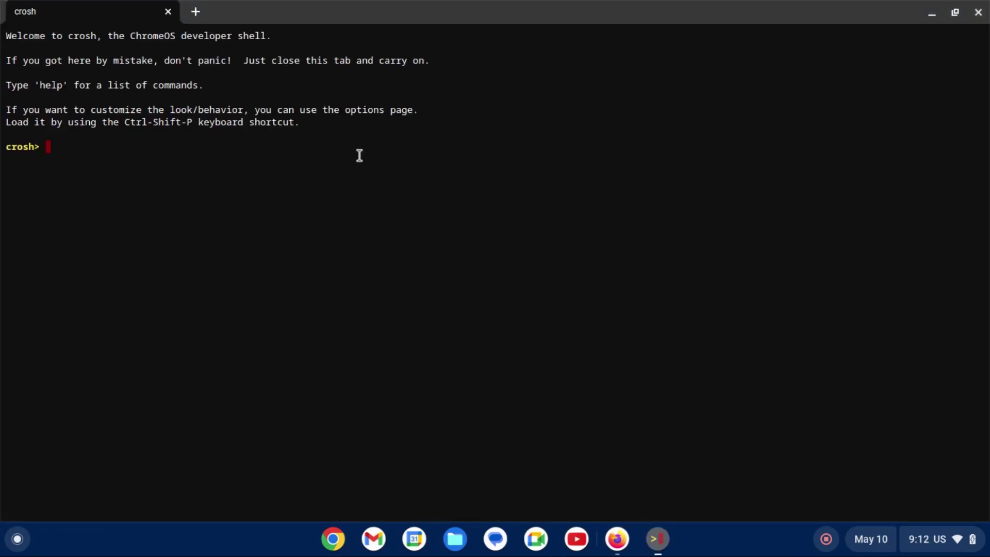
Copy vmc start termina from the Flatpak guide and run it in crosh.
{"action": "left_click", "coordinate": [611, 535]}
{"action": "double_click", "coordinate": [215, 293]}
{"action": "left_click_drag", "start_coordinate": [214, 293], "coordinate": [274, 293]}
{"action": "key", "text": "ctrl+c"}
{"action": "key", "text": "alt+Tab"}
{"action": "key", "text": "ctrl+shift+v"}
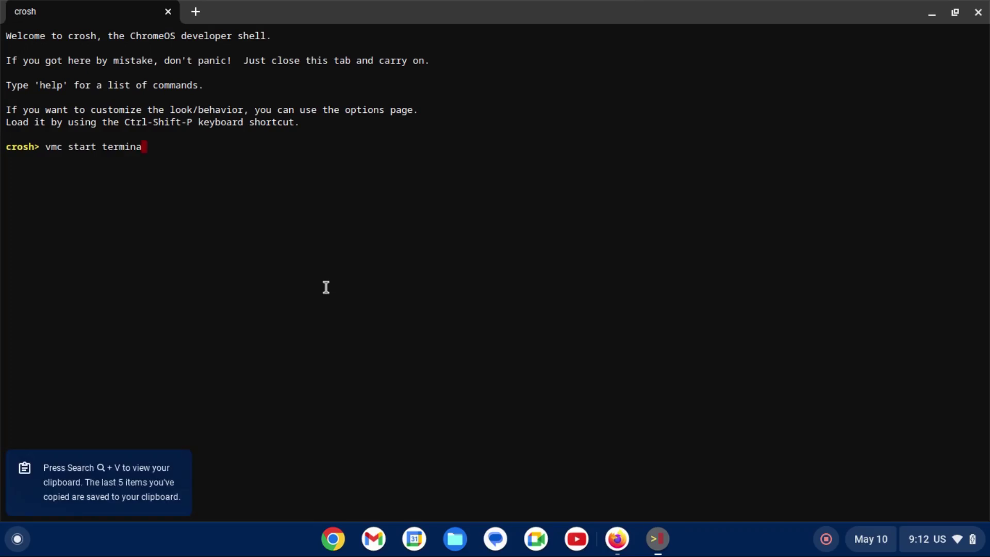
{"action": "key", "text": "Return"}
Run lxc config set penguin security.nesting true at the termina prompt.
{"action": "key", "text": "alt+Tab"}
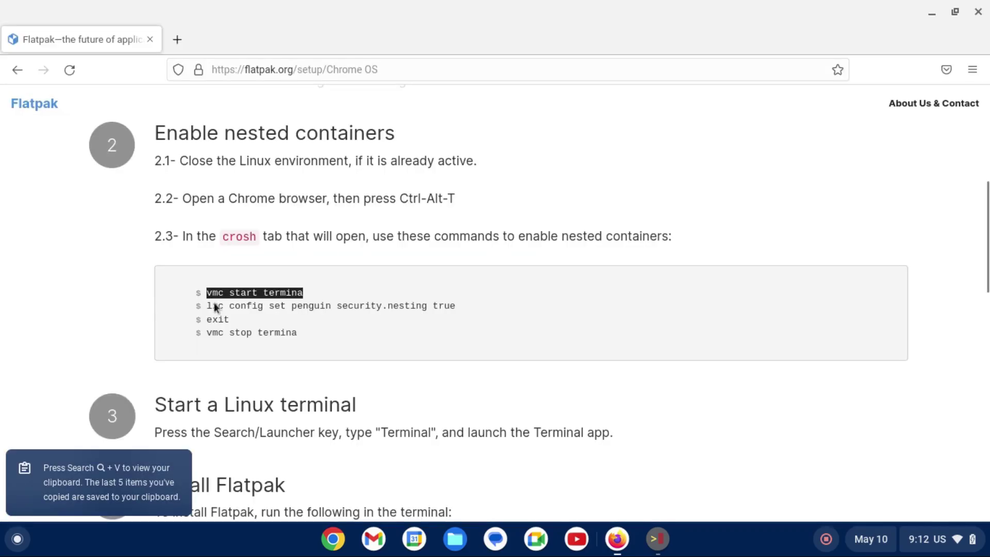
{"action": "left_click_drag", "start_coordinate": [207, 306], "coordinate": [437, 304]}
{"action": "key", "text": "ctrl+c"}
{"action": "key", "text": "alt+Tab"}
{"action": "key", "text": "ctrl+shift+v"}
{"action": "key", "text": "Return"}
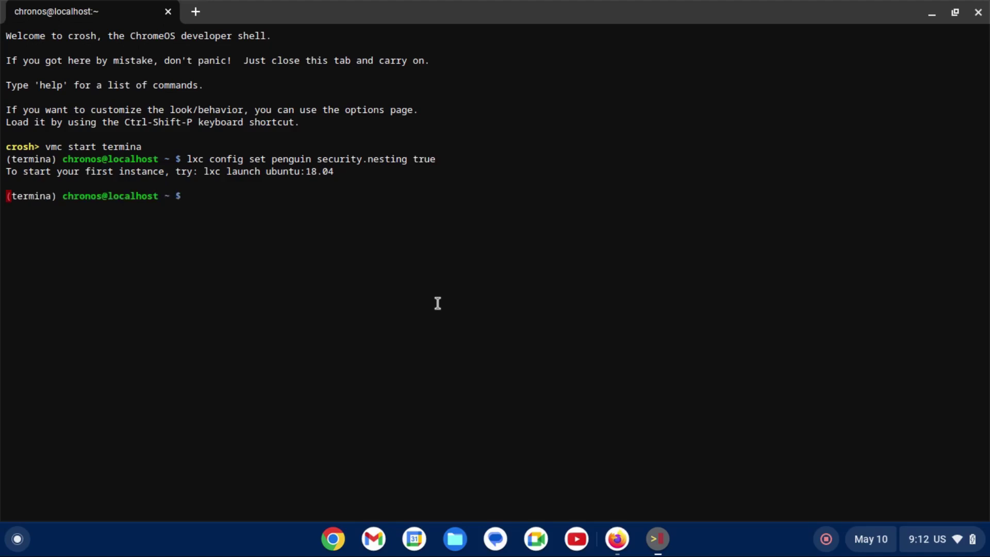
Exit termina, run vmc stop termina, and close the crosh window.
{"action": "key", "text": "alt+Tab"}
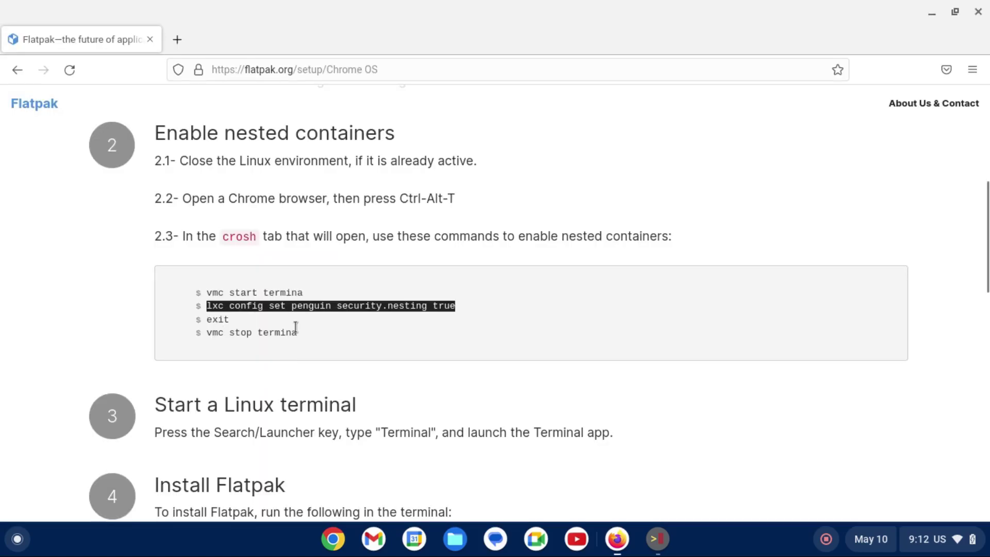
{"action": "key", "text": "alt+Tab"}
{"action": "type", "text": "exit"}
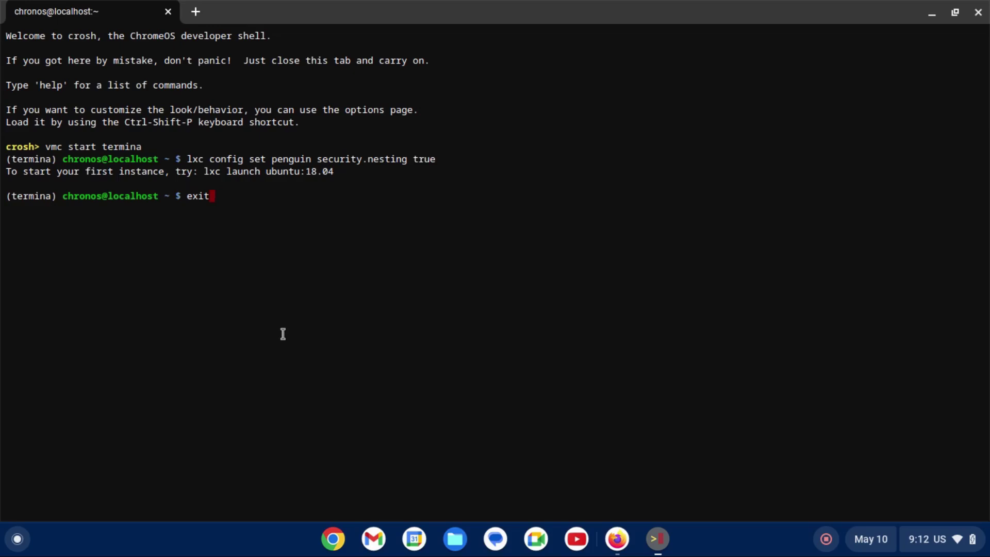
{"action": "key", "text": "Return"}
{"action": "key", "text": "alt+Tab"}
{"action": "triple_click", "coordinate": [277, 333]}
{"action": "key", "text": "alt+Tab"}
{"action": "key", "text": "ctrl+shift+v"}
{"action": "key", "text": "Return"}
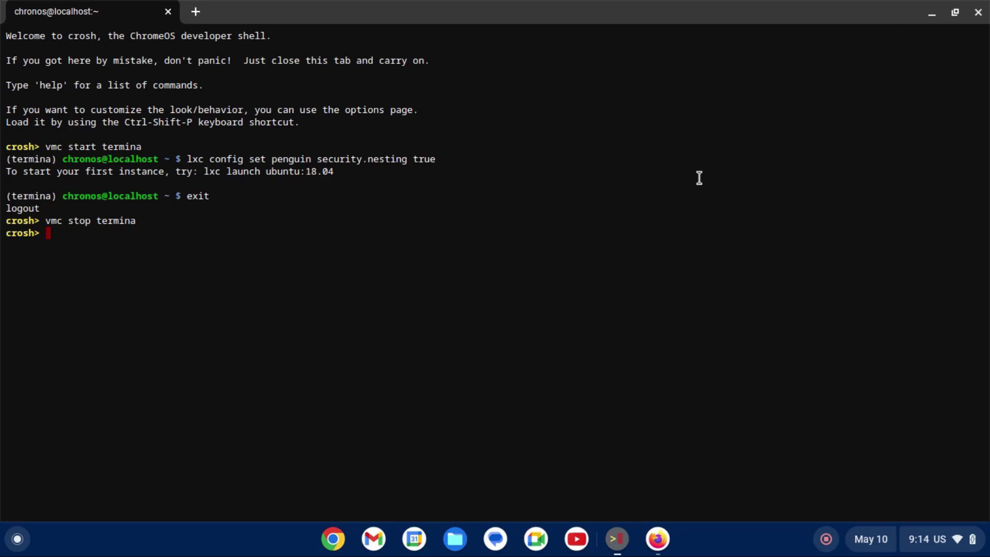
{"action": "left_click", "coordinate": [980, 12]}
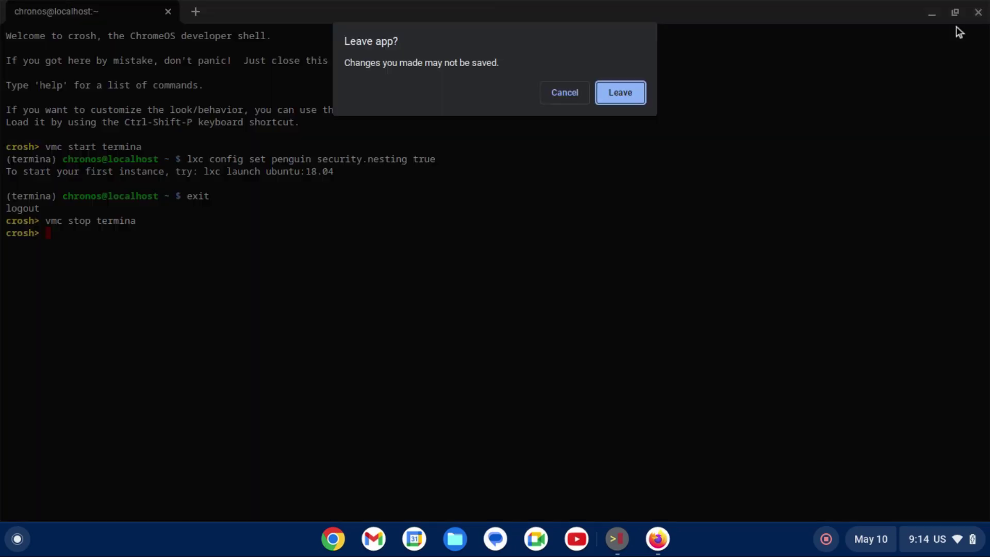
{"action": "left_click", "coordinate": [615, 98]}
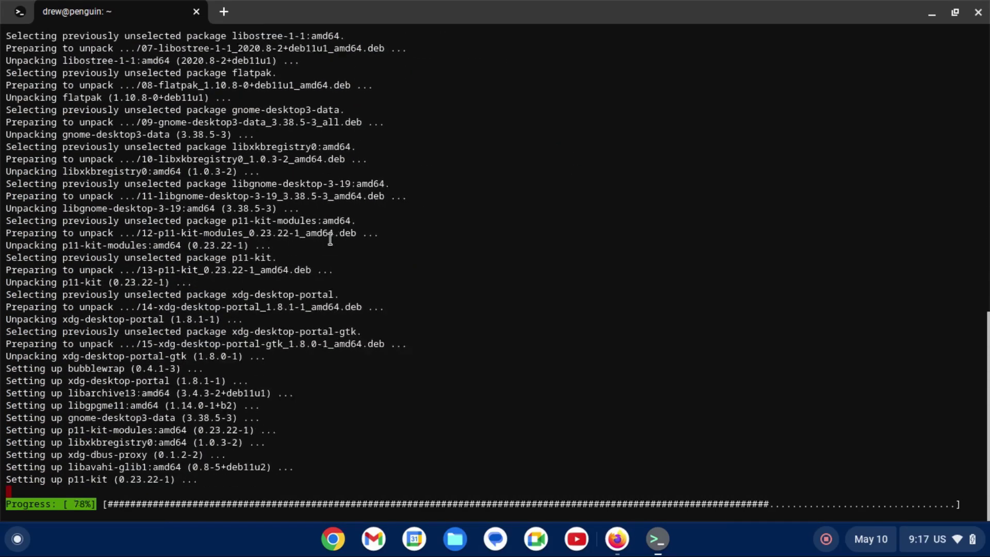
Run the flatpak remote-add command for Flathub, then shut down Linux from the Terminal shelf icon.
{"action": "key", "text": "alt+Tab"}
{"action": "scroll", "coordinate": [522, 404], "scroll_direction": "down", "scroll_amount": 3}
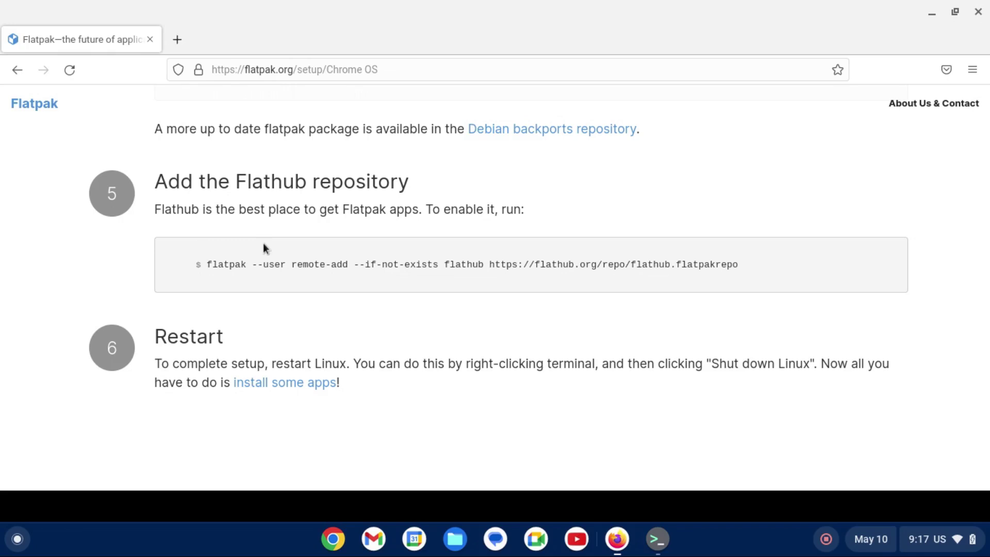
{"action": "double_click", "coordinate": [217, 264]}
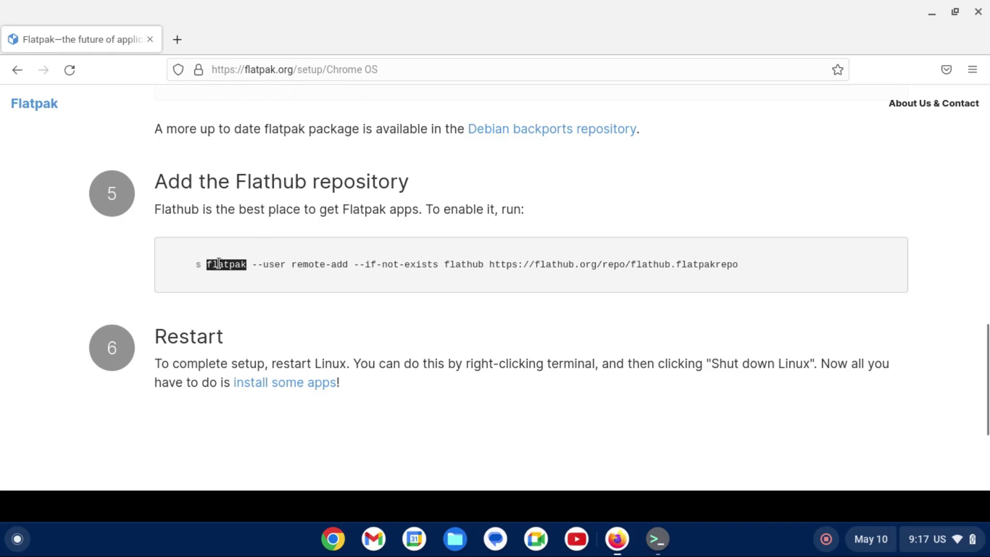
{"action": "left_click_drag", "start_coordinate": [216, 264], "coordinate": [718, 261]}
{"action": "key", "text": "alt+Tab"}
{"action": "key", "text": "ctrl+shift+v"}
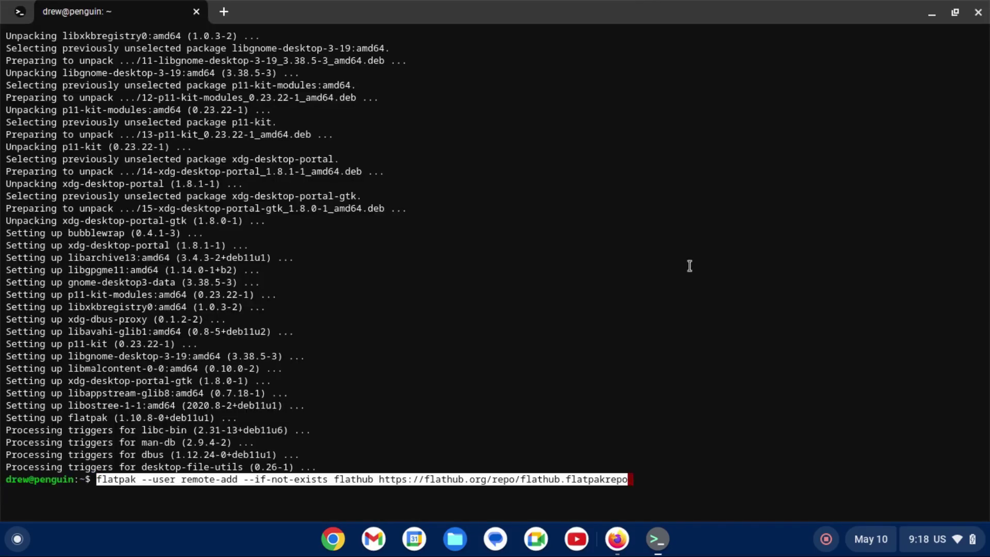
{"action": "key", "text": "Return"}
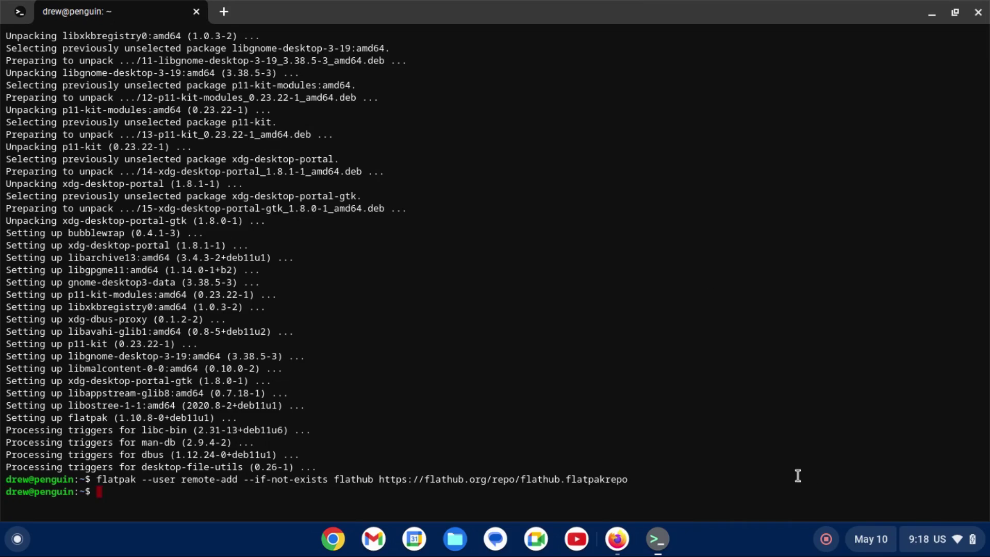
{"action": "right_click", "coordinate": [658, 540]}
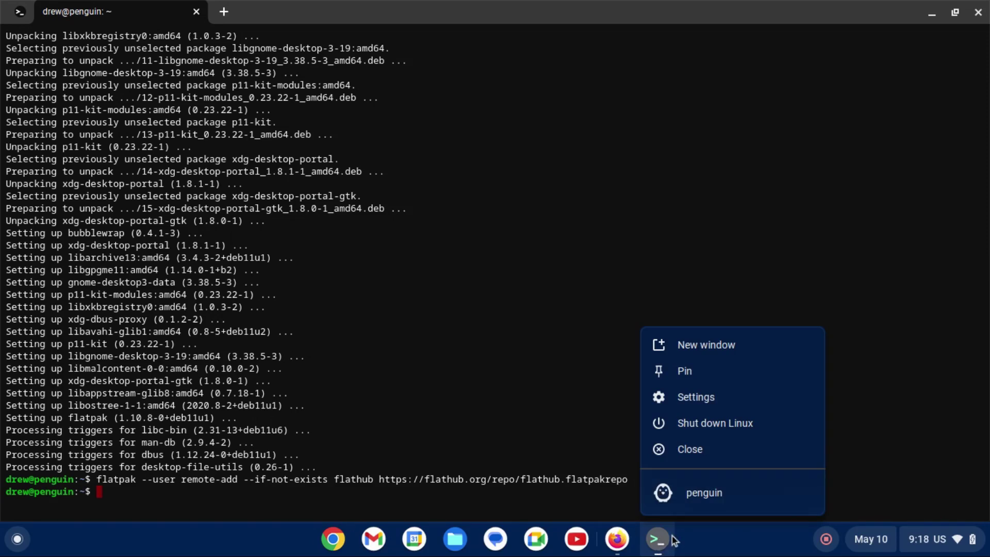
{"action": "left_click", "coordinate": [698, 432]}
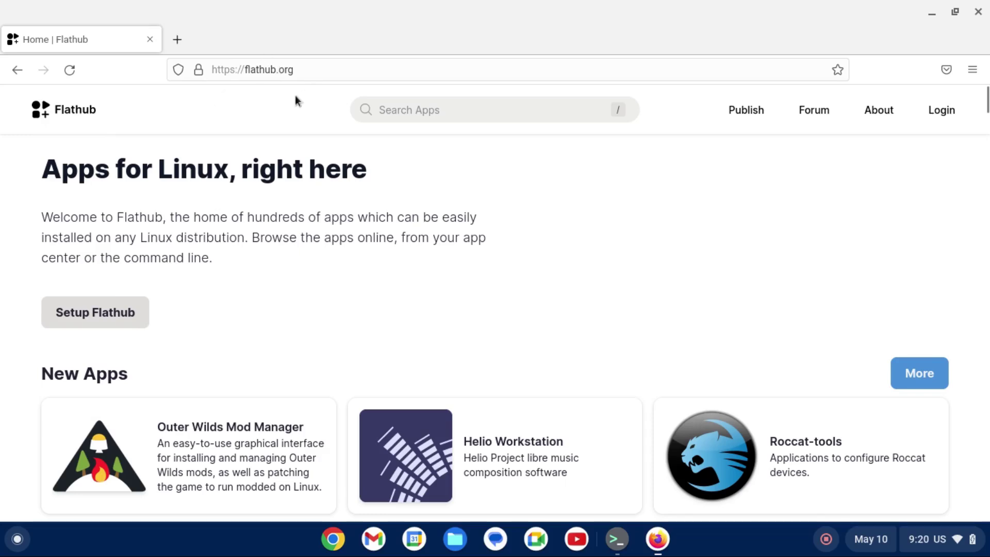
Search Flathub for 'vs code' and open the Visual Studio Code app page to its install command.
{"action": "key", "text": "slash"}
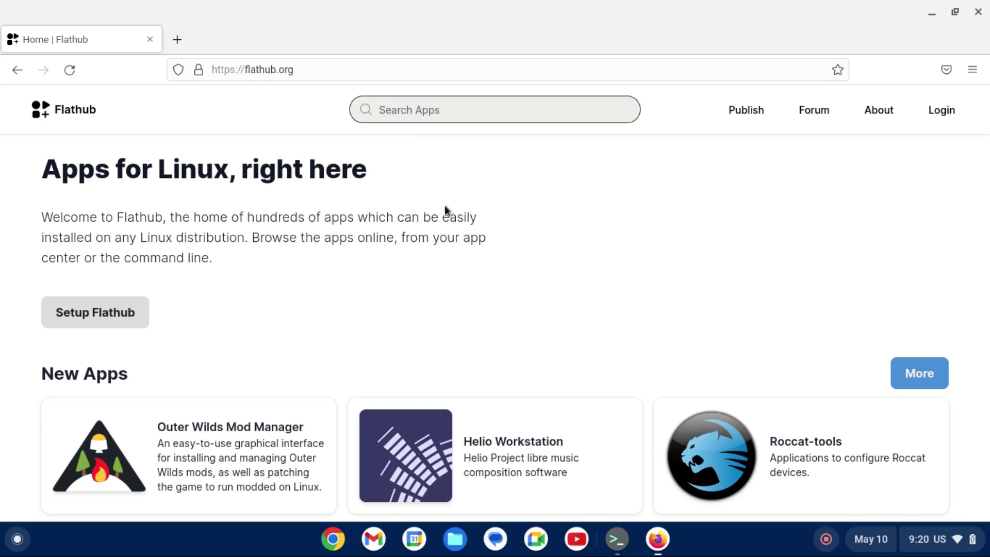
{"action": "type", "text": "vs code"}
{"action": "key", "text": "Return"}
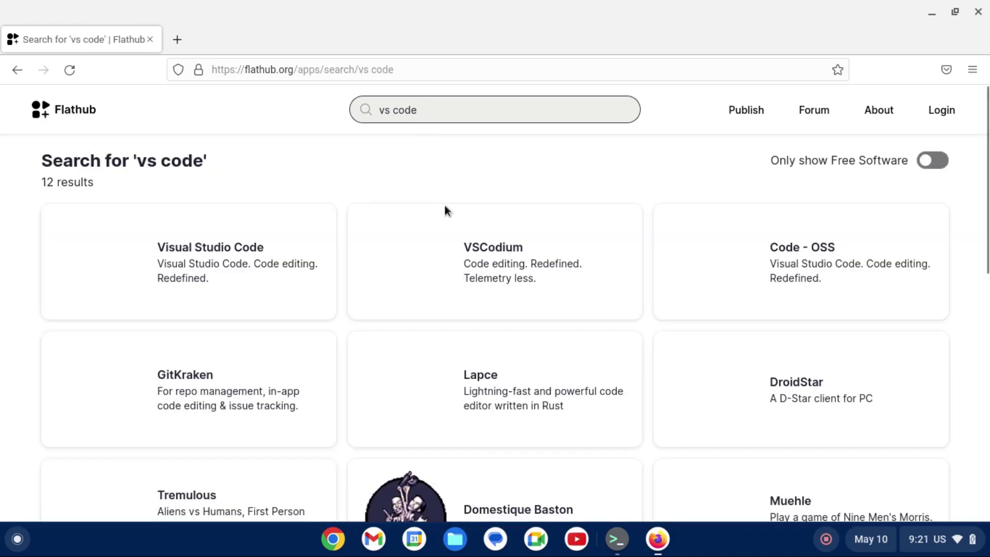
{"action": "left_click", "coordinate": [255, 255]}
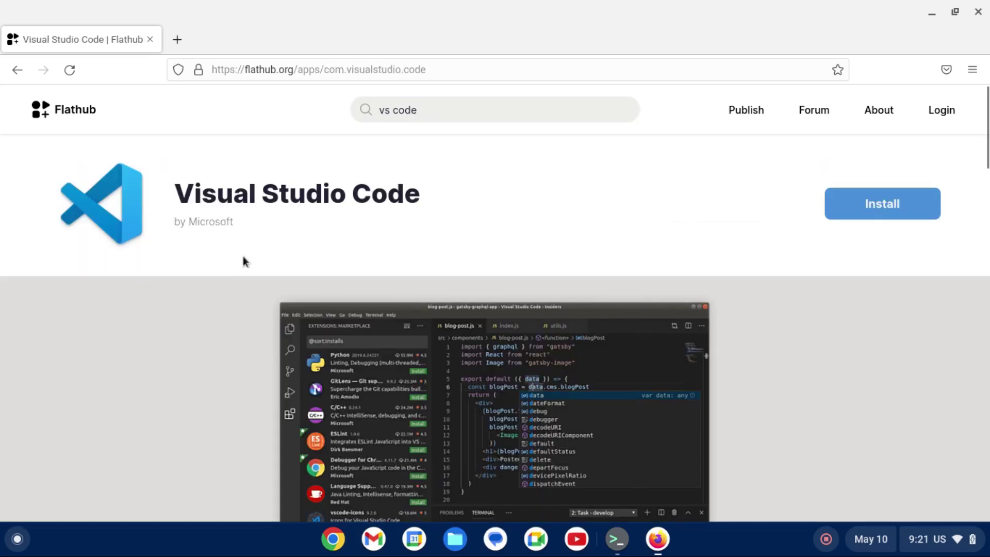
{"action": "scroll", "coordinate": [433, 207], "scroll_direction": "down", "scroll_amount": 20}
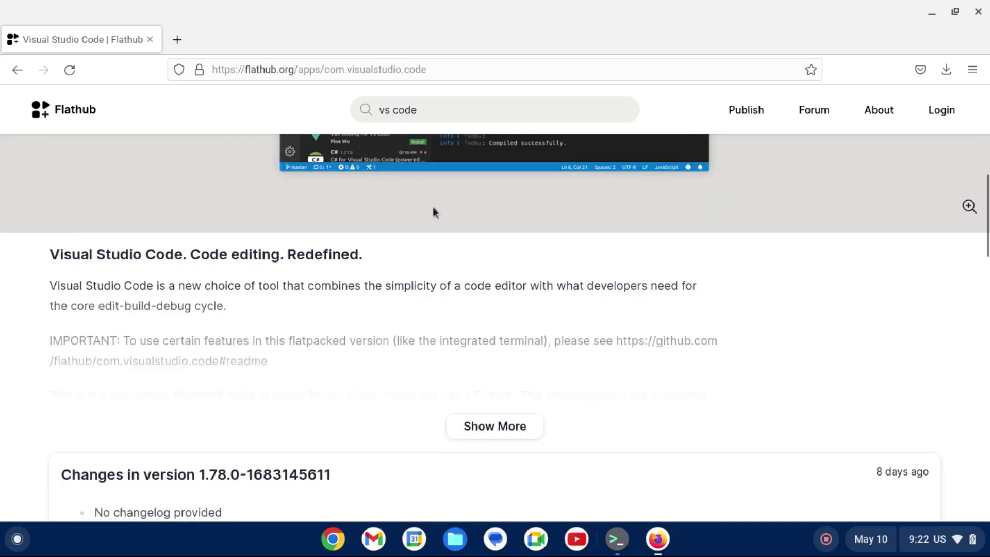
{"action": "scroll", "coordinate": [433, 211], "scroll_direction": "down", "scroll_amount": 3}
{"action": "scroll", "coordinate": [433, 211], "scroll_direction": "up", "scroll_amount": 3}
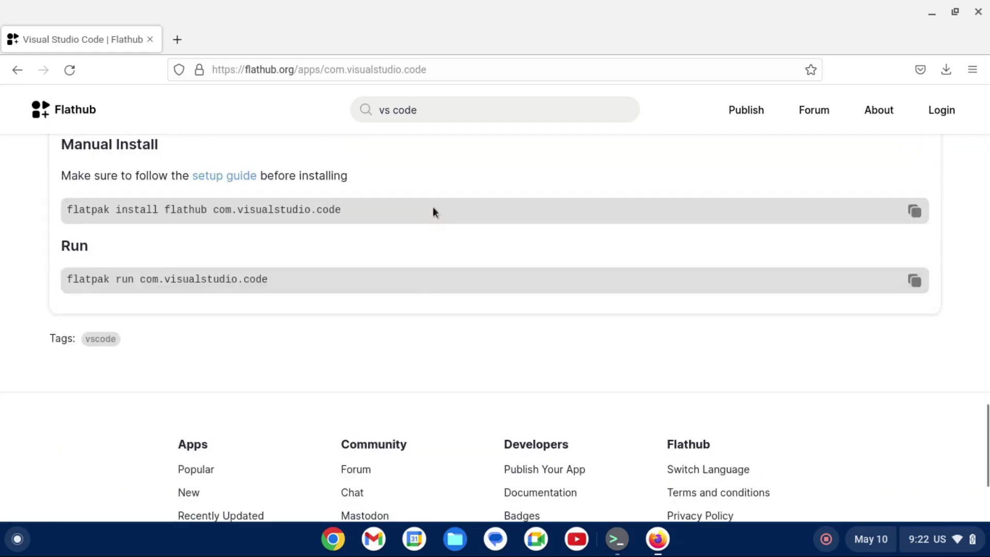
{"action": "scroll", "coordinate": [433, 212], "scroll_direction": "up", "scroll_amount": 2}
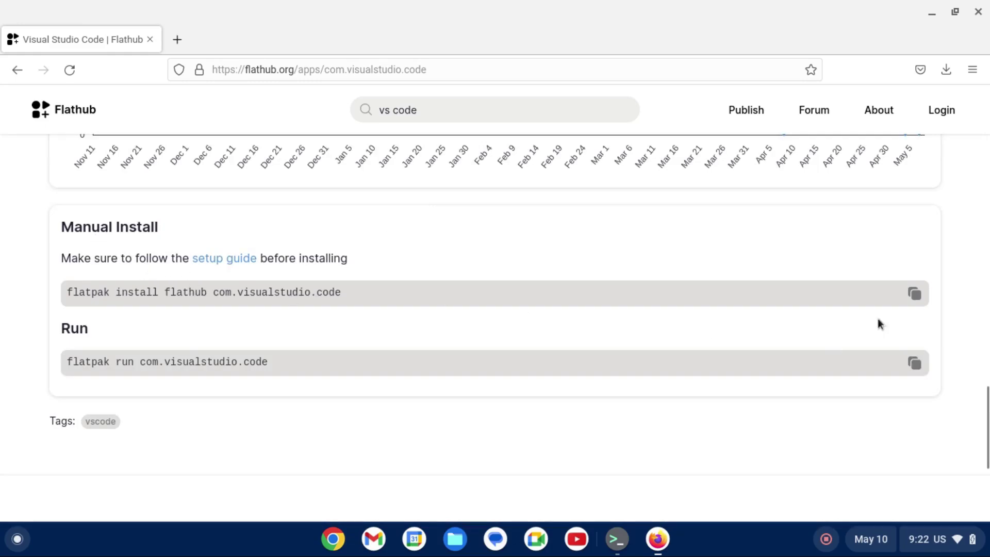
Run 'flatpak install flathub com.visualstudio.code' in the Linux terminal, accepting both prompts.
{"action": "left_click", "coordinate": [914, 295]}
{"action": "key", "text": "alt+Tab"}
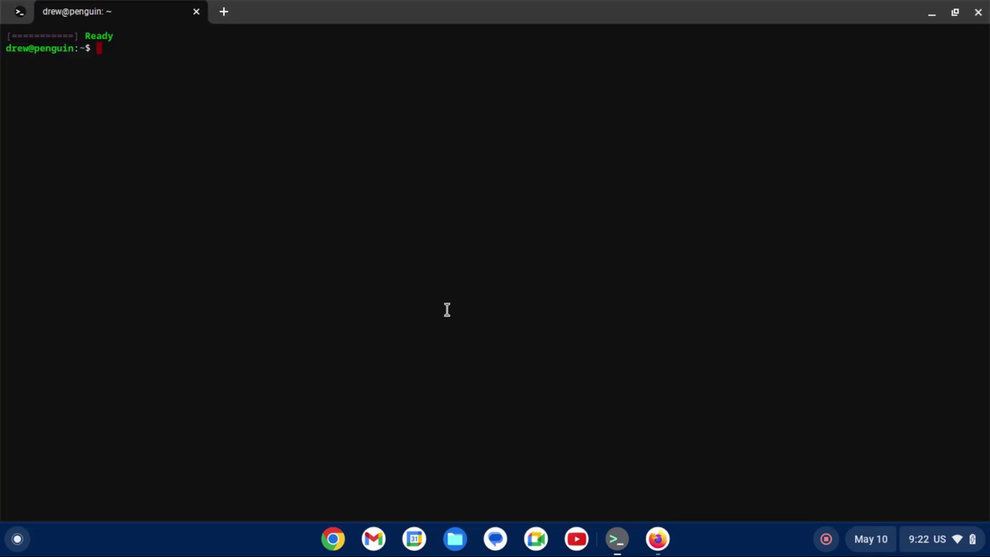
{"action": "key", "text": "ctrl+shift+v"}
{"action": "key", "text": "Return"}
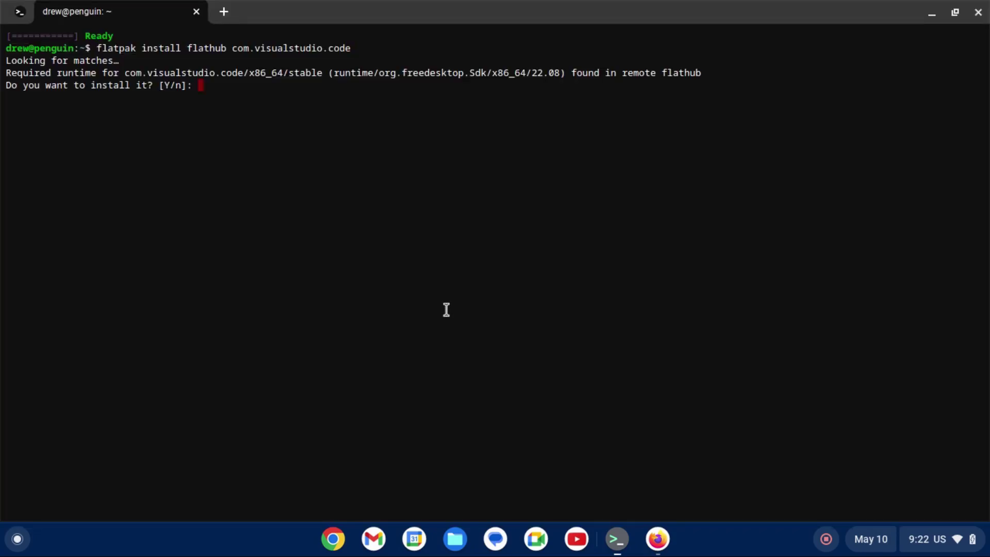
{"action": "key", "text": "Return"}
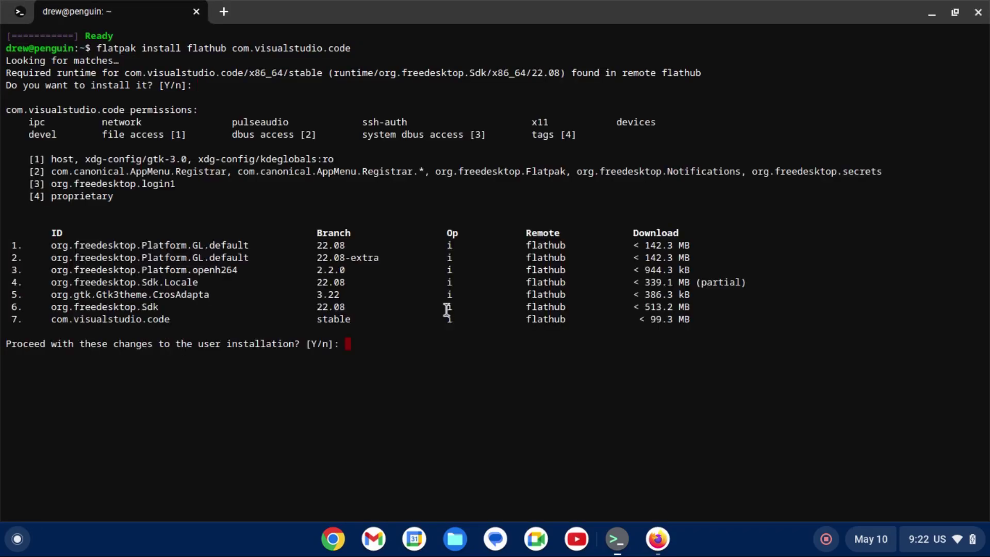
{"action": "key", "text": "Return"}
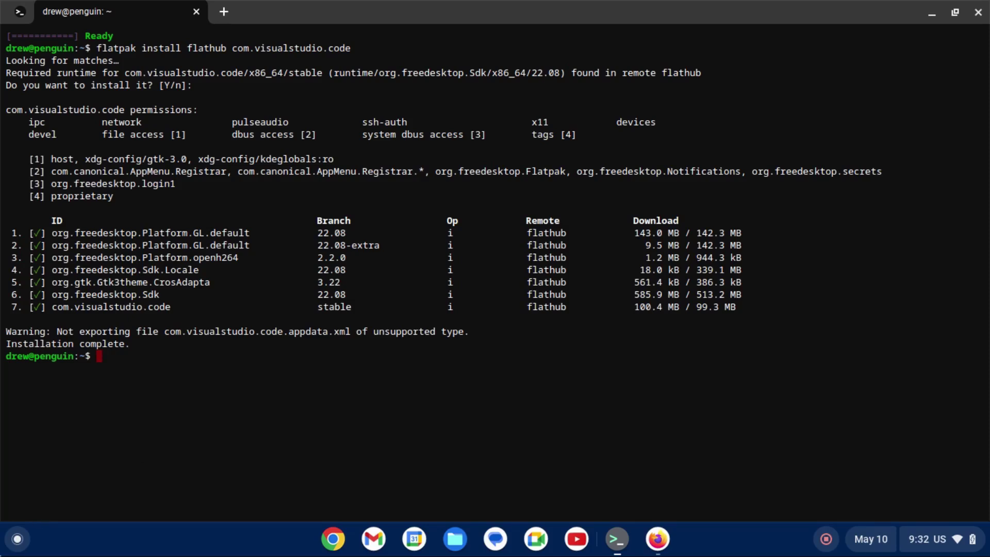
Launch Visual Studio Code from the Launcher's Linux apps folder.
{"action": "left_click", "coordinate": [17, 539]}
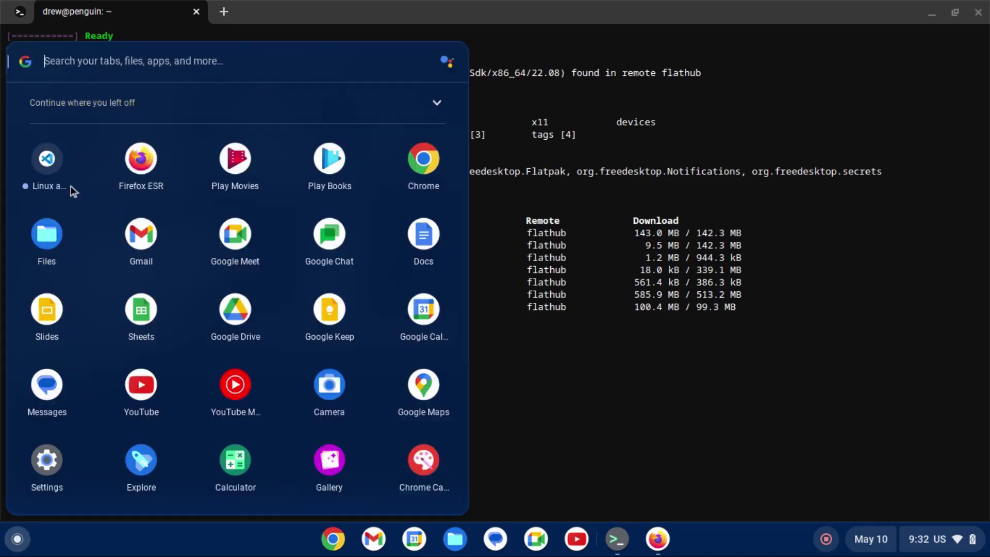
{"action": "left_click", "coordinate": [50, 167]}
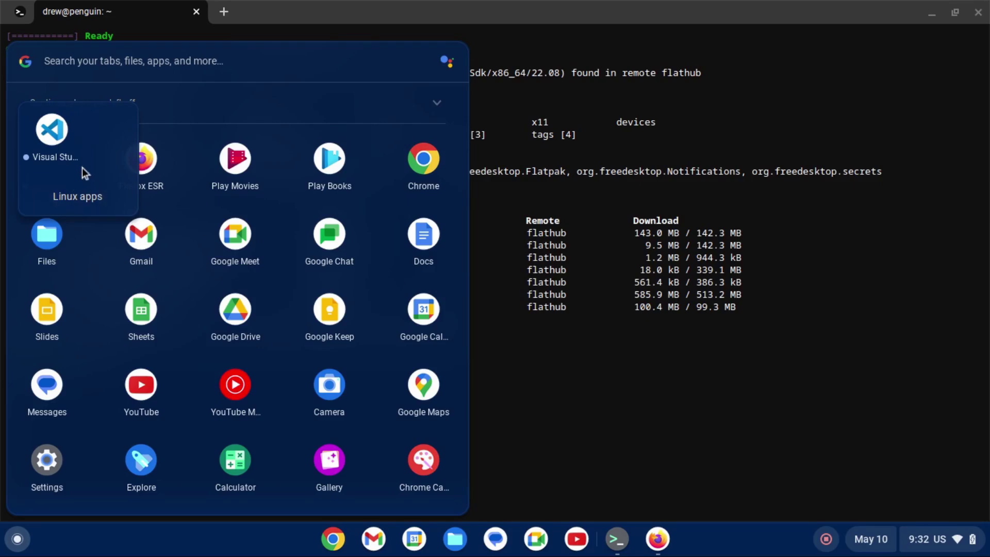
{"action": "left_click", "coordinate": [50, 131]}
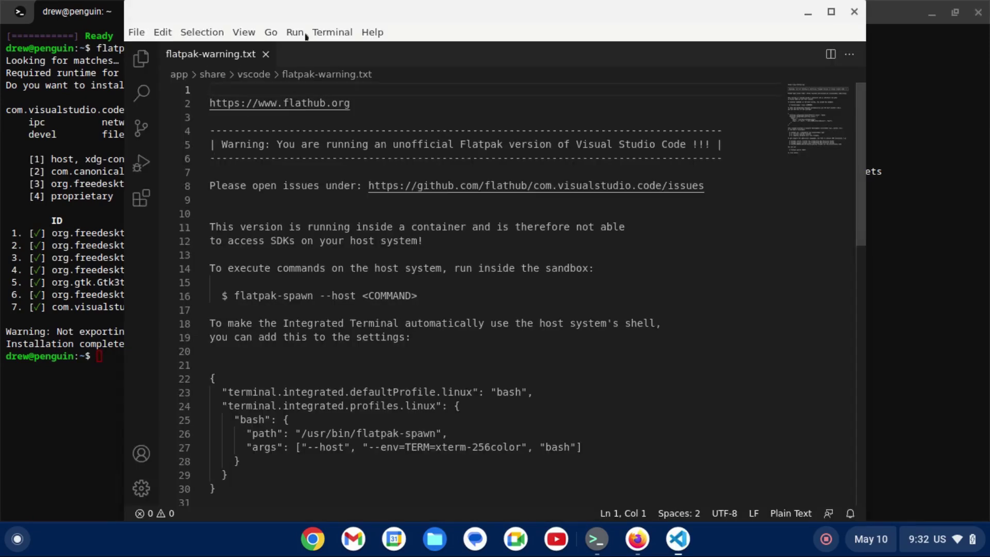
Close Visual Studio Code and bring up the options for Firefox ESR from the app list.
{"action": "left_click", "coordinate": [330, 32]}
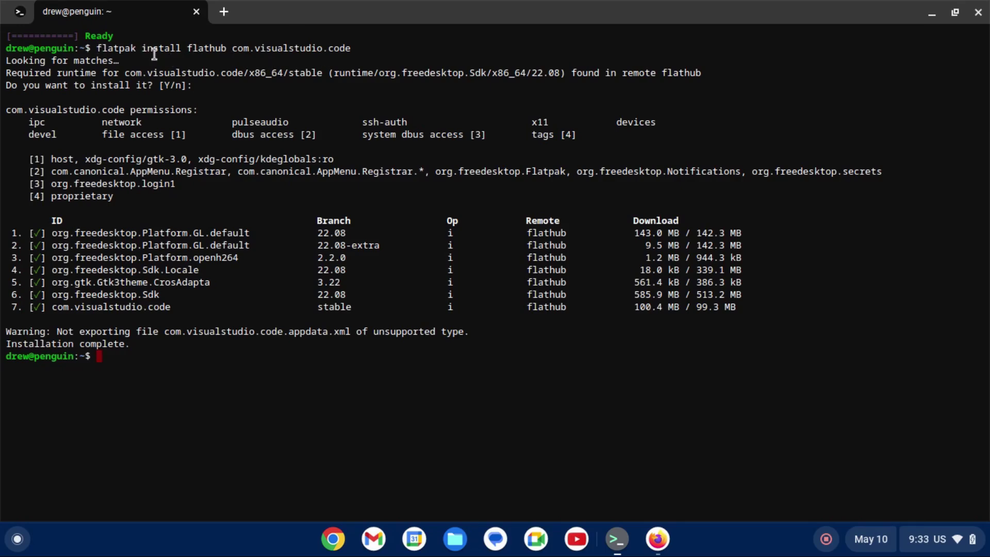
{"action": "key", "text": "super"}
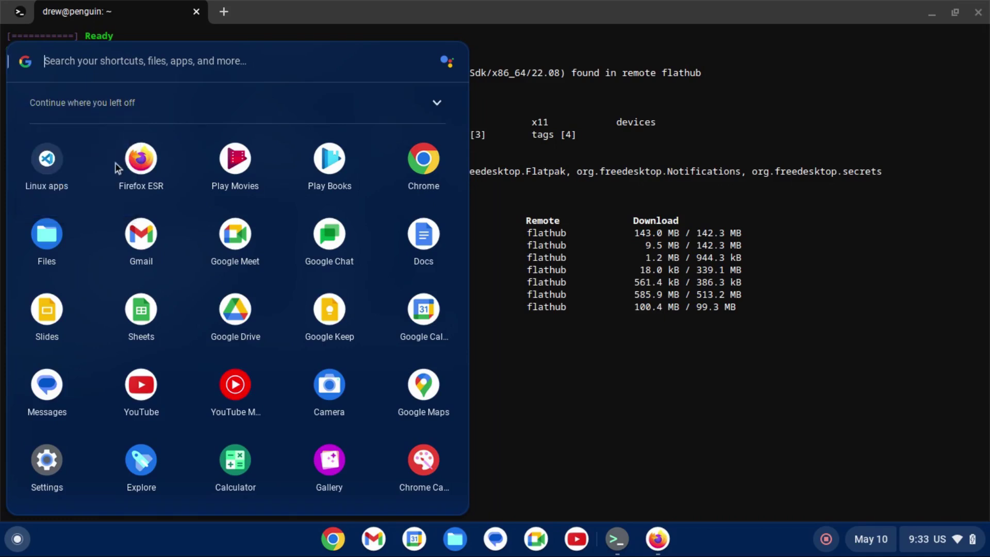
{"action": "right_click", "coordinate": [132, 163]}
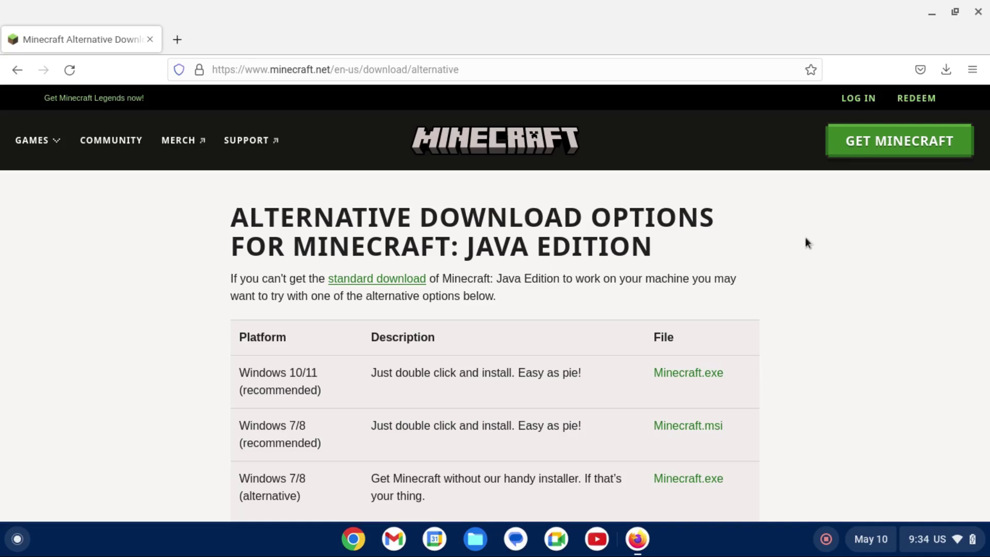
Download Minecraft.deb from the Debian / Ubuntu row of the alternative downloads page.
{"action": "scroll", "coordinate": [806, 243], "scroll_direction": "down", "scroll_amount": 3}
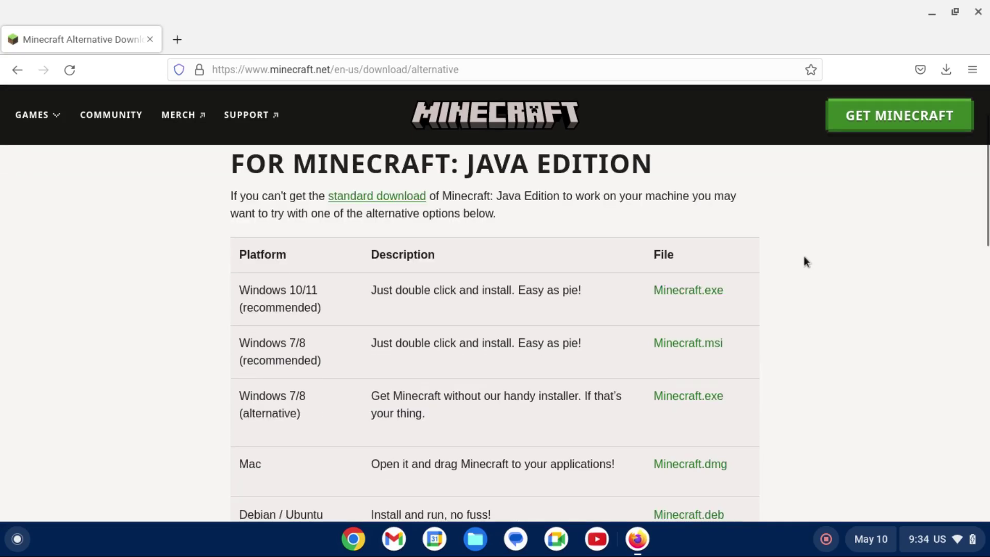
{"action": "scroll", "coordinate": [806, 262], "scroll_direction": "down", "scroll_amount": 4}
{"action": "scroll", "coordinate": [804, 256], "scroll_direction": "down", "scroll_amount": 2}
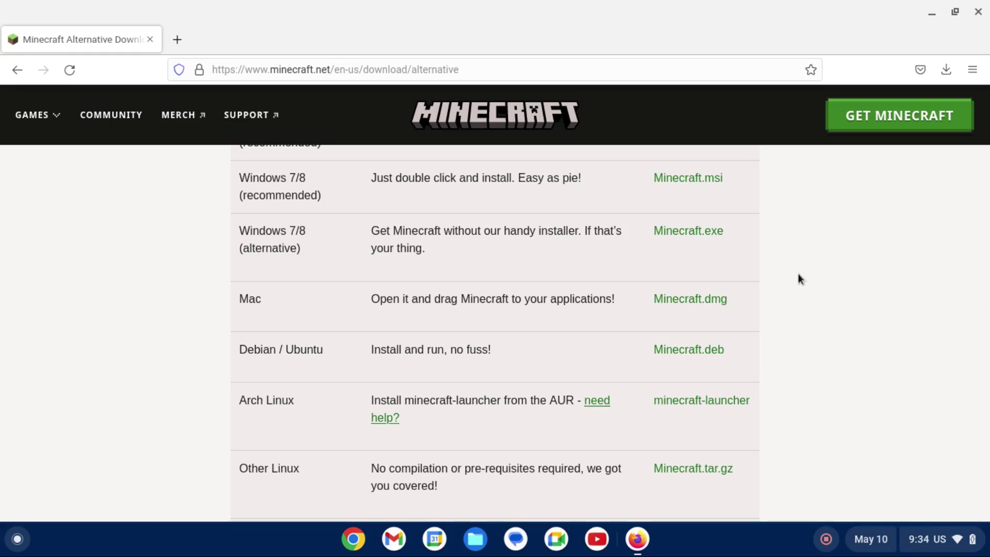
{"action": "left_click", "coordinate": [681, 355]}
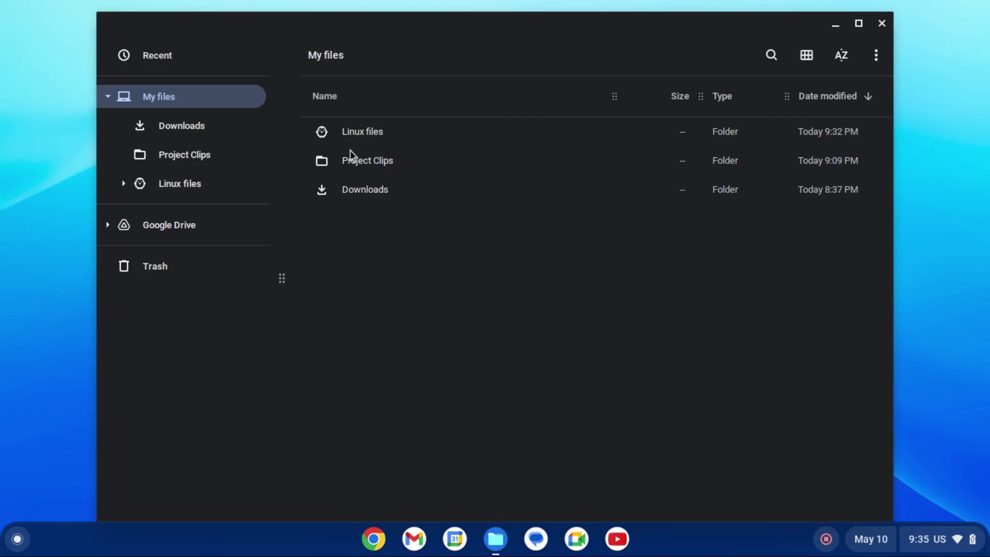
Open the Downloads folder inside Linux files in the Files app.
{"action": "left_click", "coordinate": [348, 195]}
{"action": "double_click", "coordinate": [369, 199]}
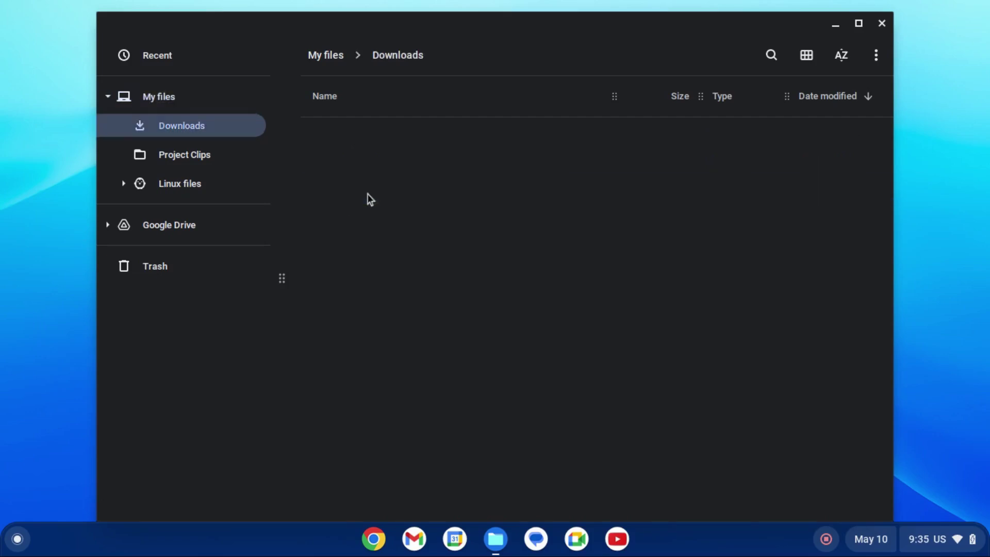
{"action": "left_click", "coordinate": [200, 185]}
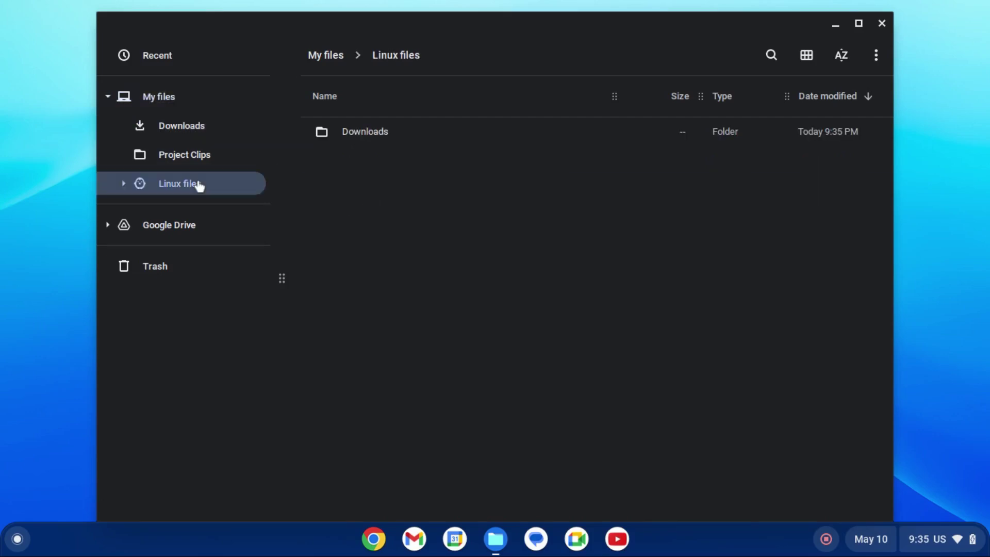
{"action": "left_click", "coordinate": [369, 132]}
{"action": "double_click", "coordinate": [369, 132]}
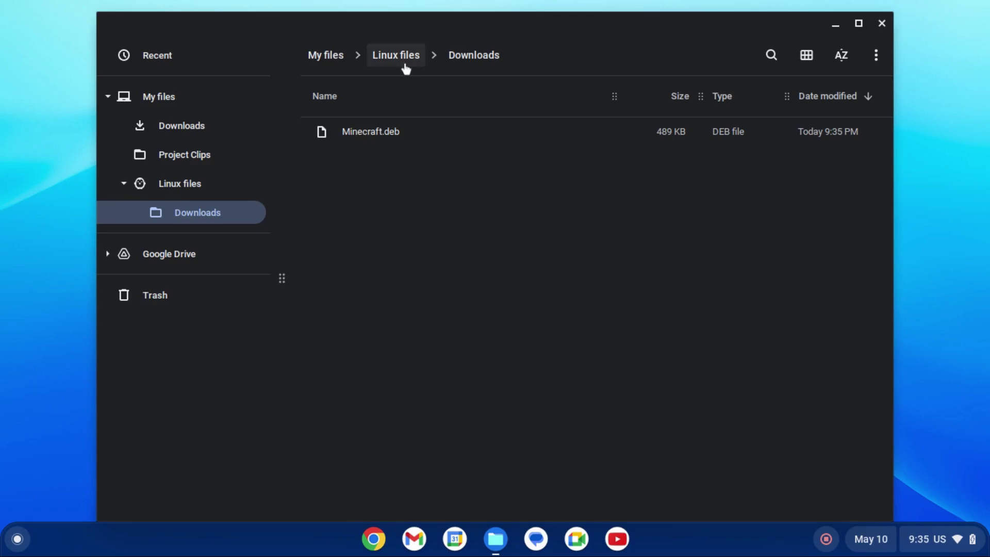
Install Minecraft.deb as a Linux app and acknowledge the installation message.
{"action": "double_click", "coordinate": [395, 132]}
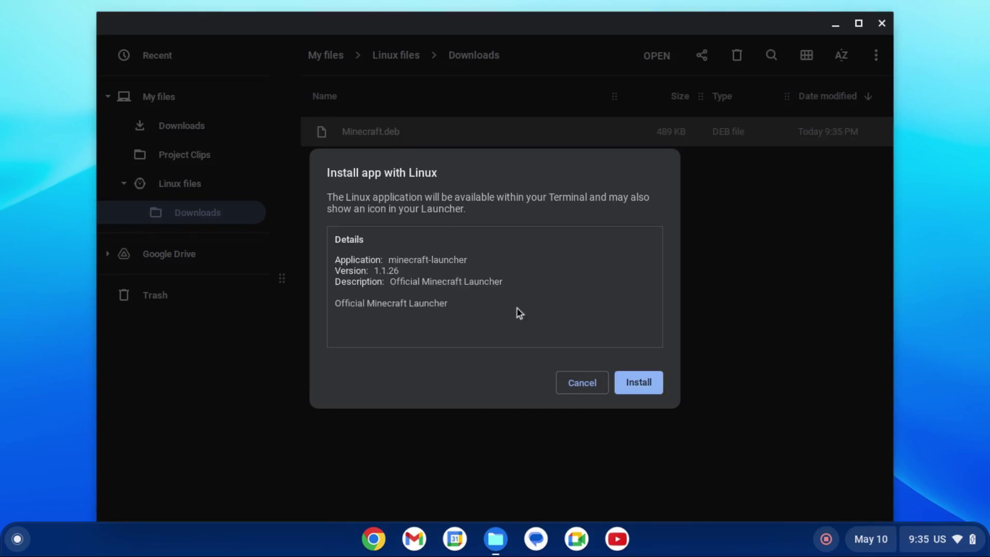
{"action": "left_click", "coordinate": [647, 390]}
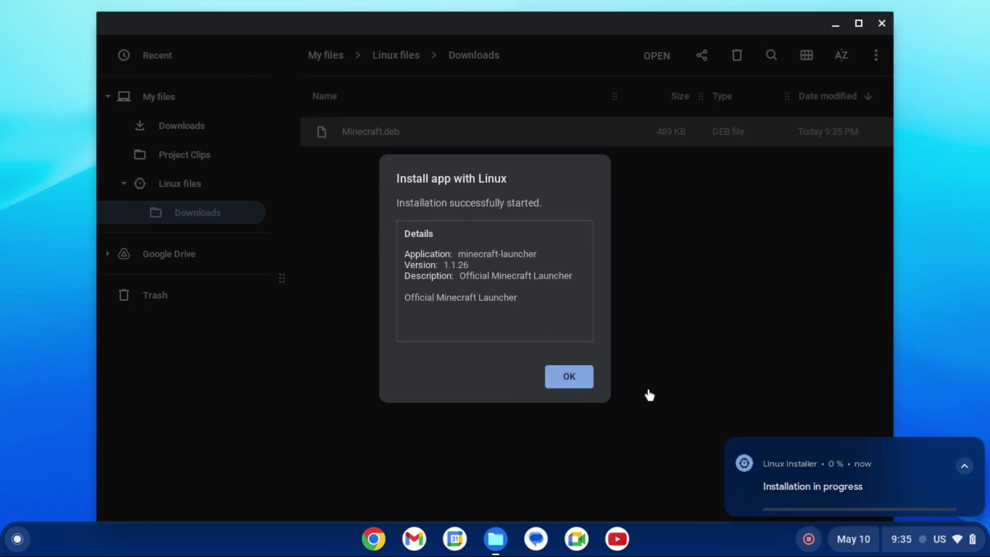
{"action": "left_click", "coordinate": [565, 377]}
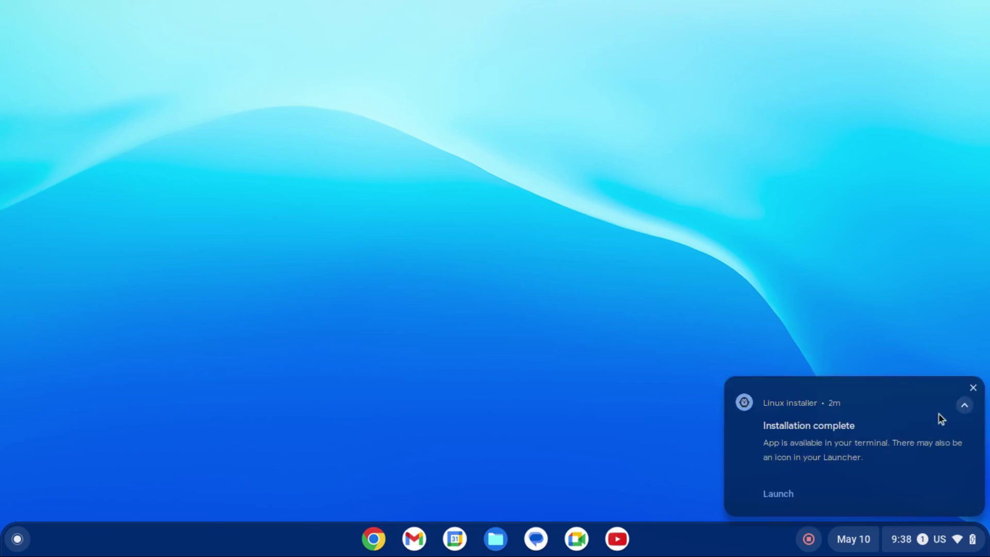
Dismiss the installation notification and launch Minecraft Launcher from the Linux apps folder.
{"action": "left_click", "coordinate": [973, 390]}
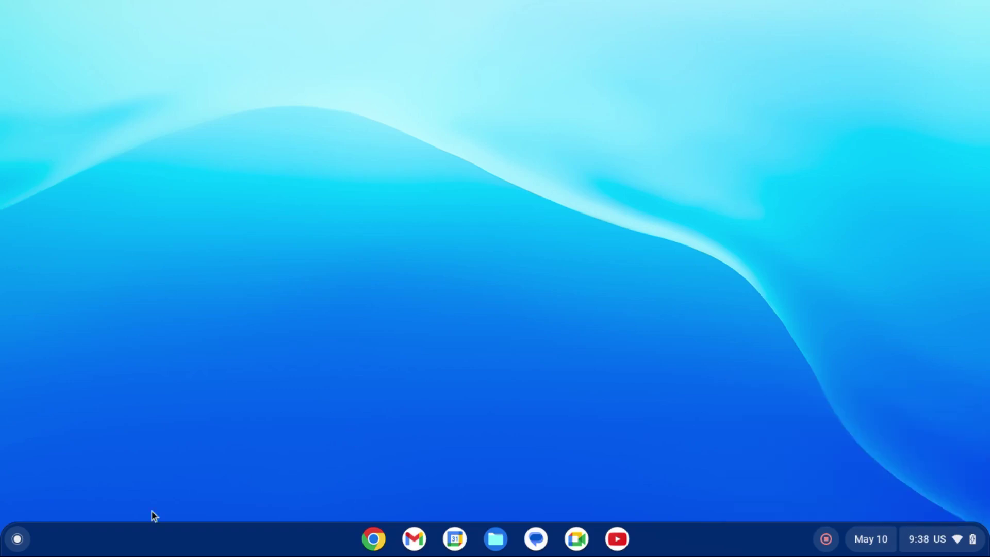
{"action": "left_click", "coordinate": [18, 538]}
{"action": "left_click", "coordinate": [53, 166]}
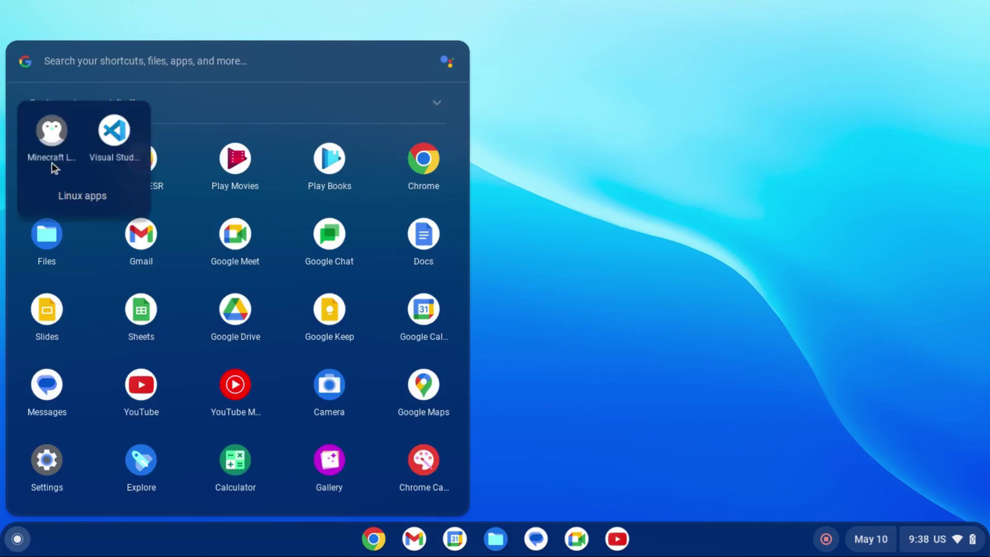
{"action": "left_click", "coordinate": [52, 130]}
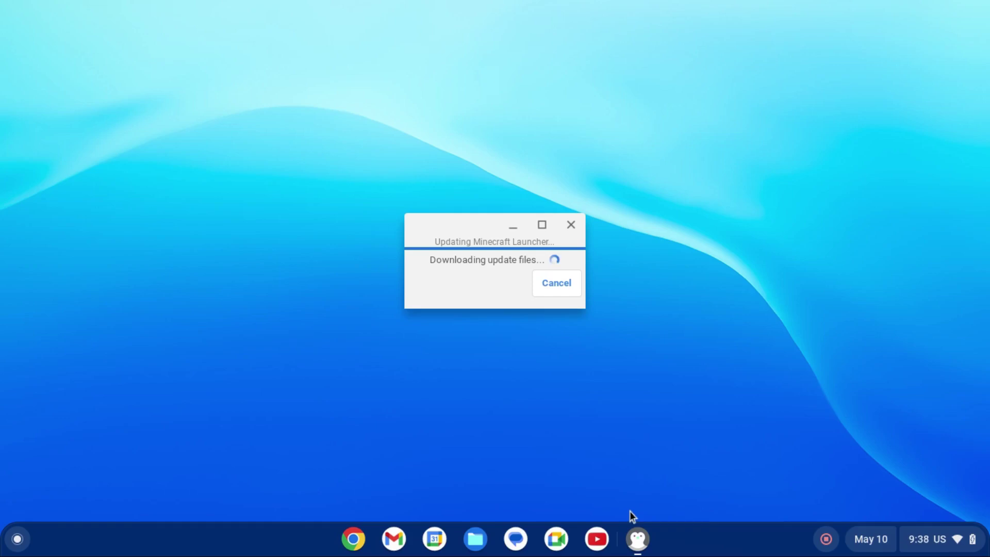
View the Minecraft Launcher and Visual Studio Code options in Linux apps, then close the app list.
{"action": "left_click", "coordinate": [17, 539]}
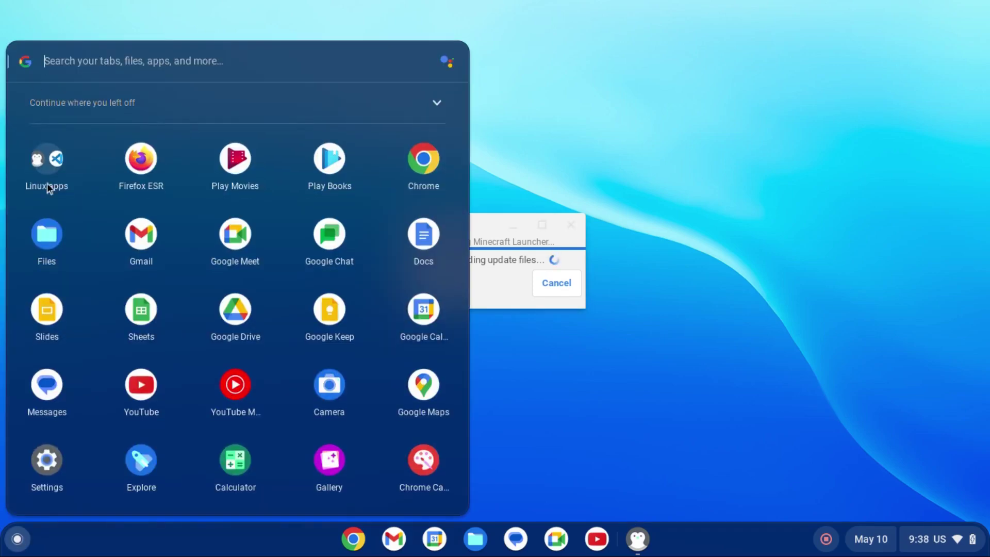
{"action": "left_click", "coordinate": [44, 177]}
{"action": "right_click", "coordinate": [54, 141]}
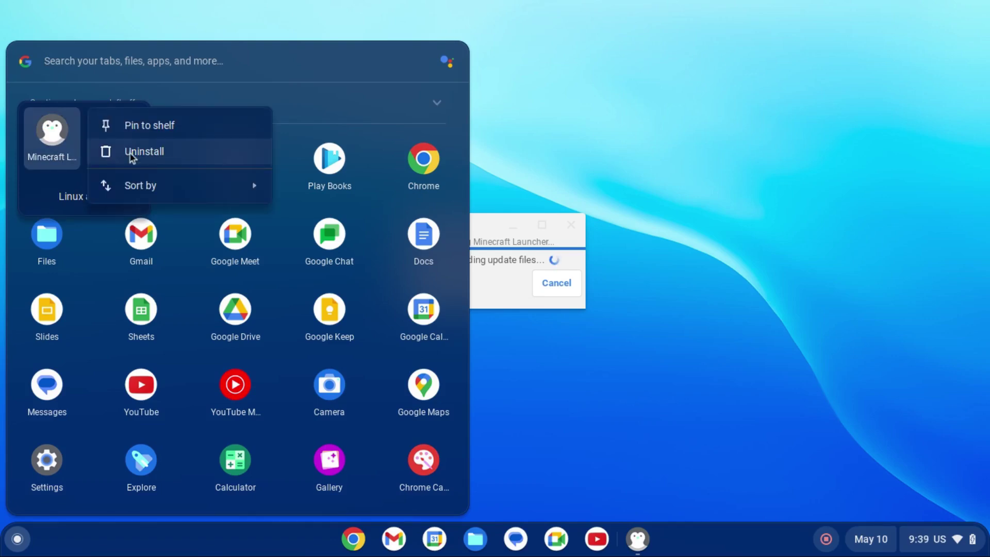
{"action": "left_click", "coordinate": [187, 88]}
{"action": "right_click", "coordinate": [114, 142]}
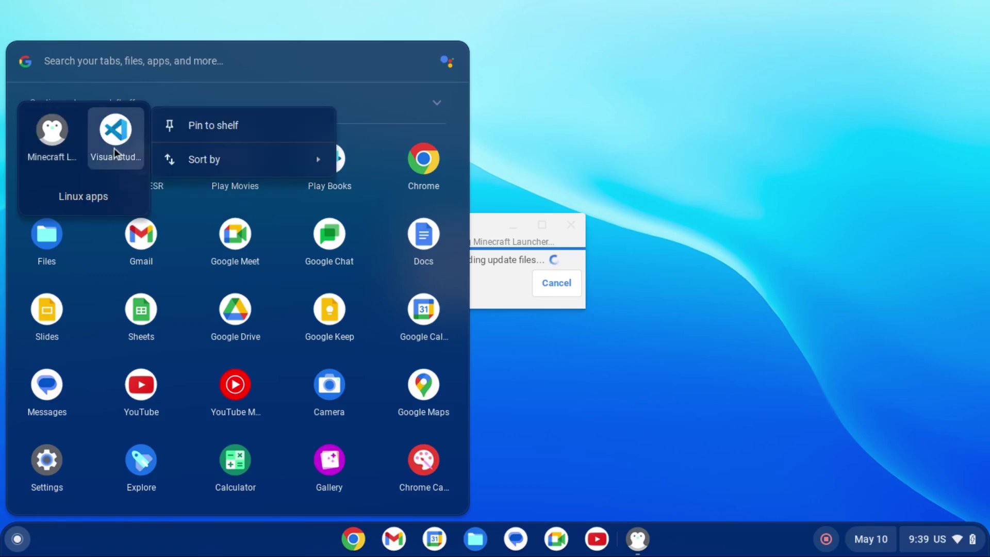
{"action": "left_click", "coordinate": [437, 178]}
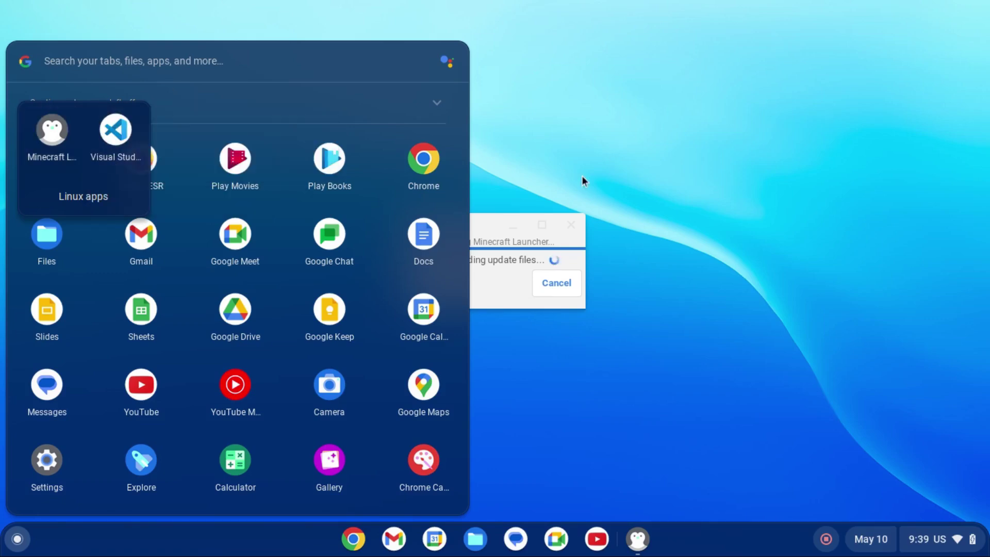
{"action": "left_click", "coordinate": [618, 225]}
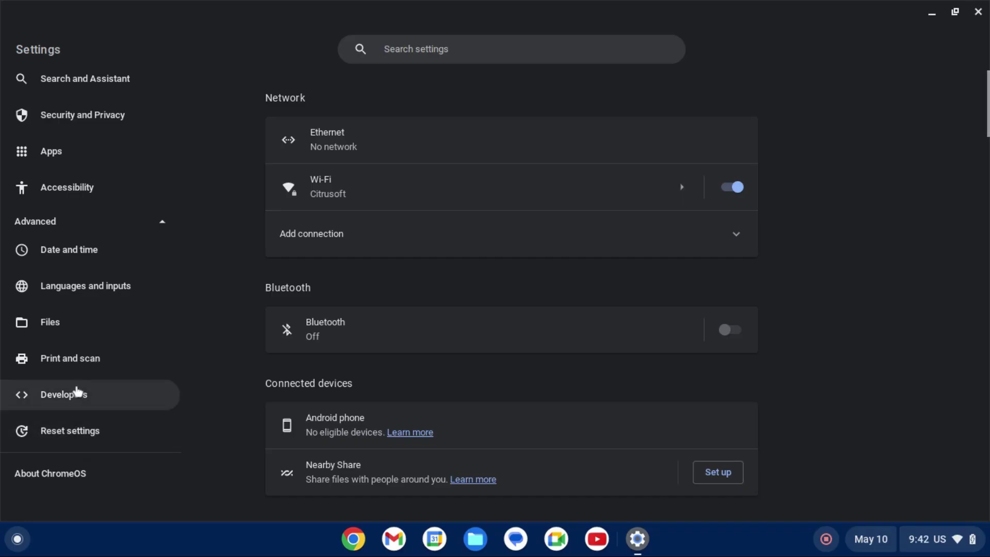
Open Developers > Linux development environment settings, and briefly check Linux files in the Files app.
{"action": "left_click", "coordinate": [78, 393]}
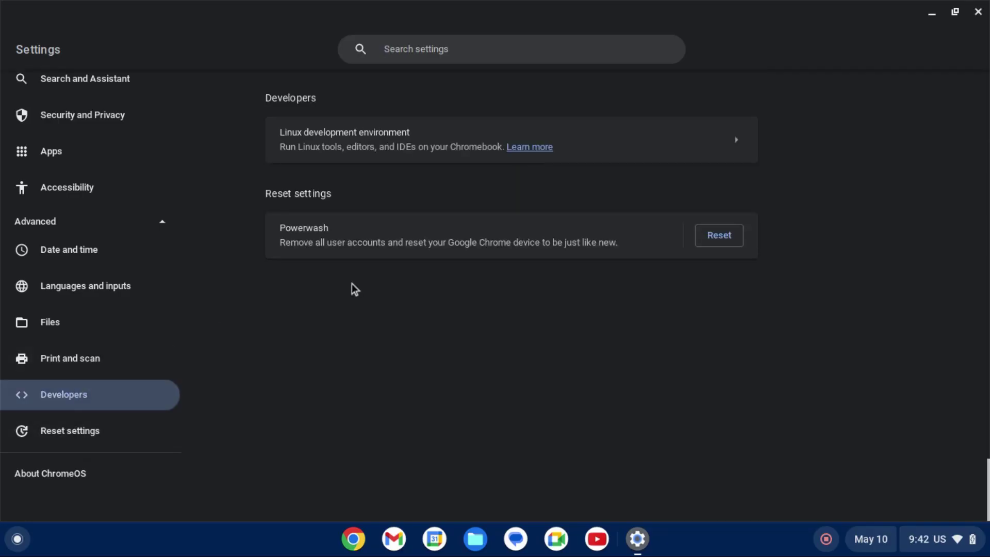
{"action": "left_click", "coordinate": [737, 140]}
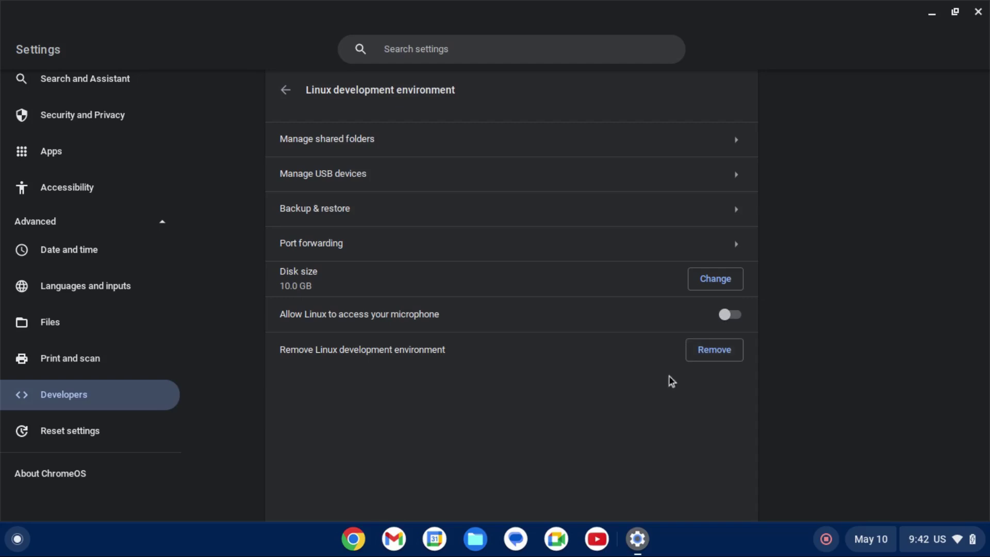
{"action": "left_click", "coordinate": [477, 539]}
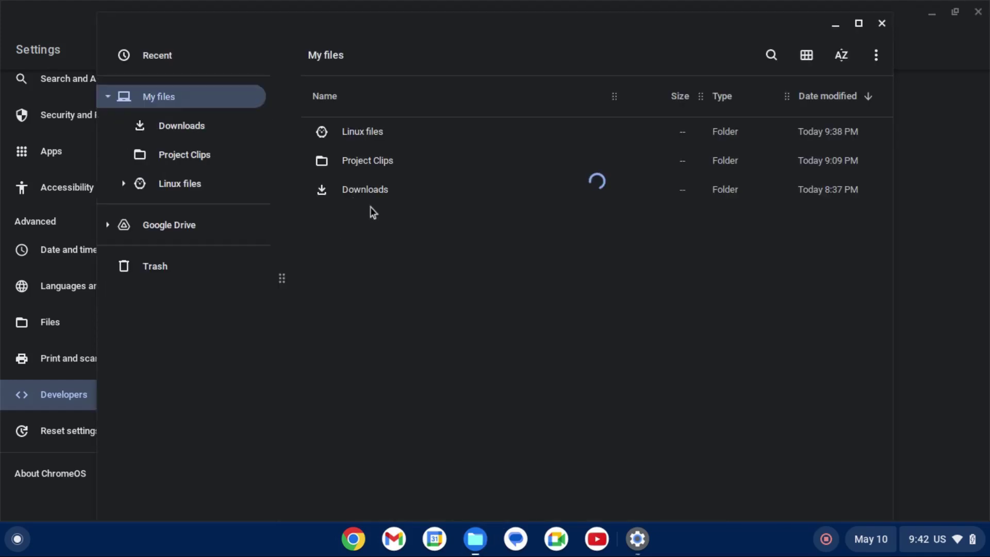
{"action": "left_click", "coordinate": [342, 137]}
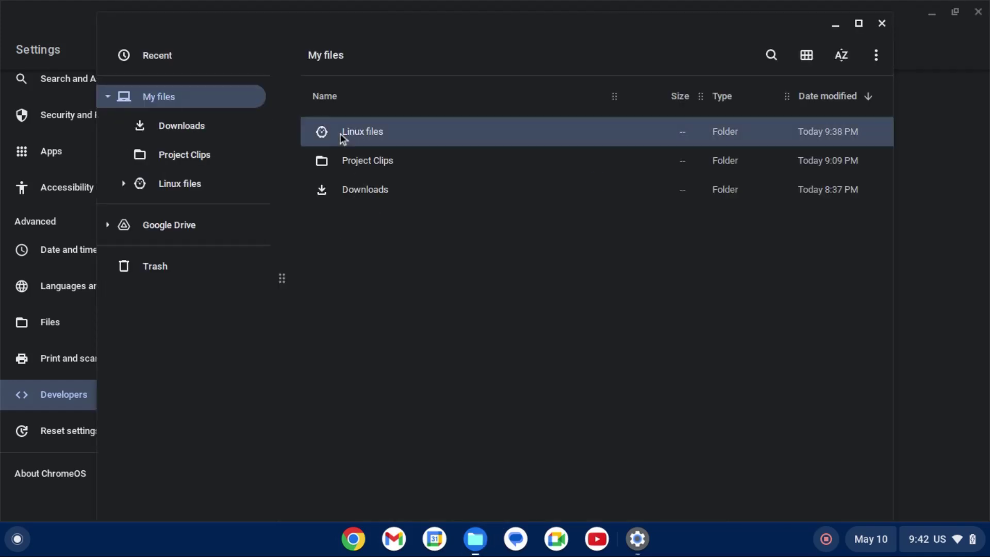
{"action": "left_click", "coordinate": [879, 29]}
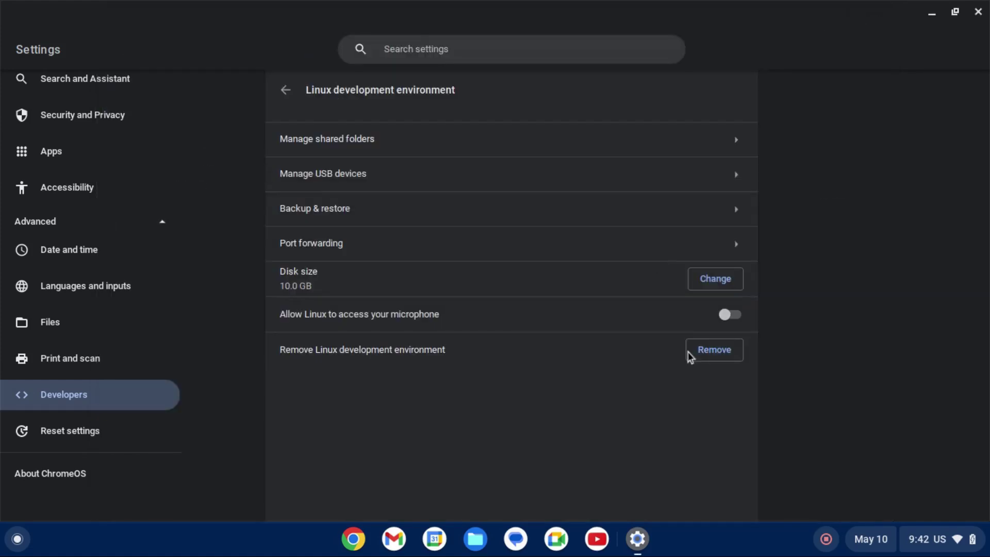